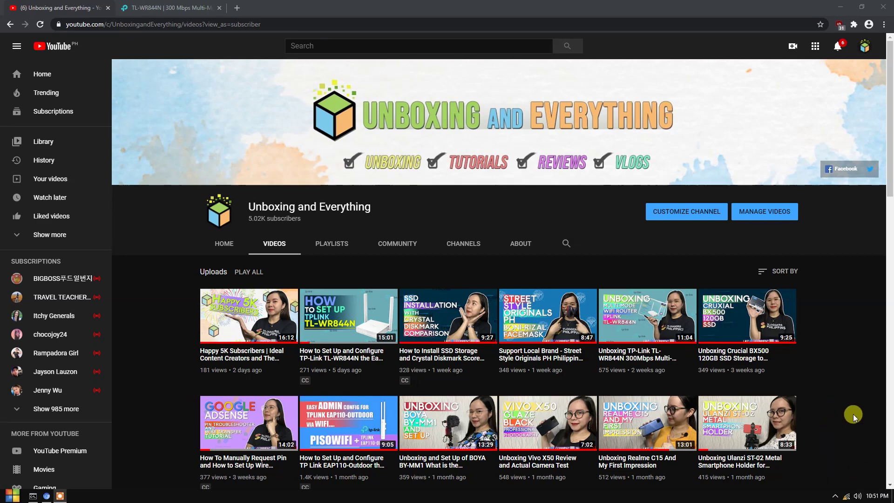
- Check the Wi-Fi connection and load the router admin page at 192.168.0.1 in a new tab
{"action": "left_click", "coordinate": [847, 496]}
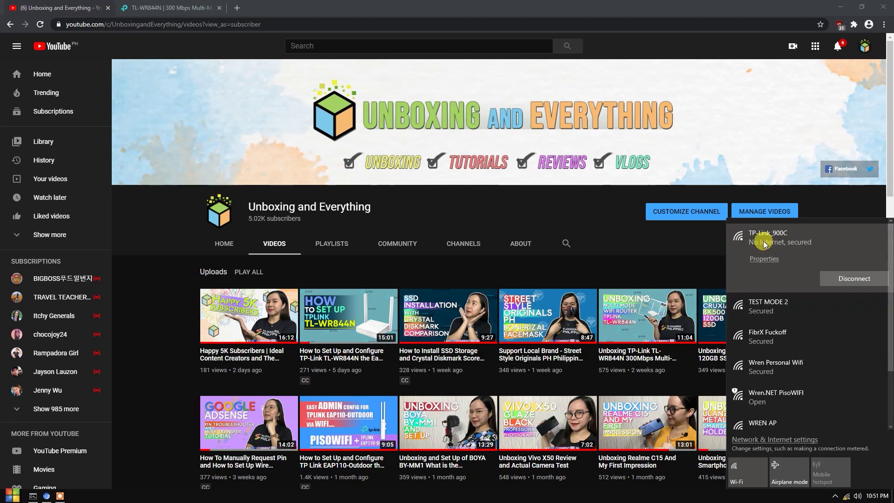
{"action": "left_click", "coordinate": [547, 213]}
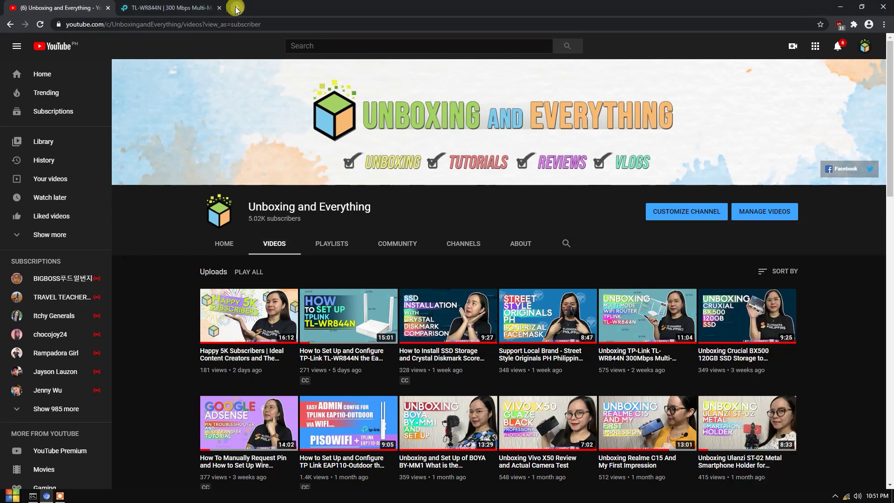
{"action": "left_click", "coordinate": [235, 7]}
{"action": "type", "text": "192.168.0.1"}
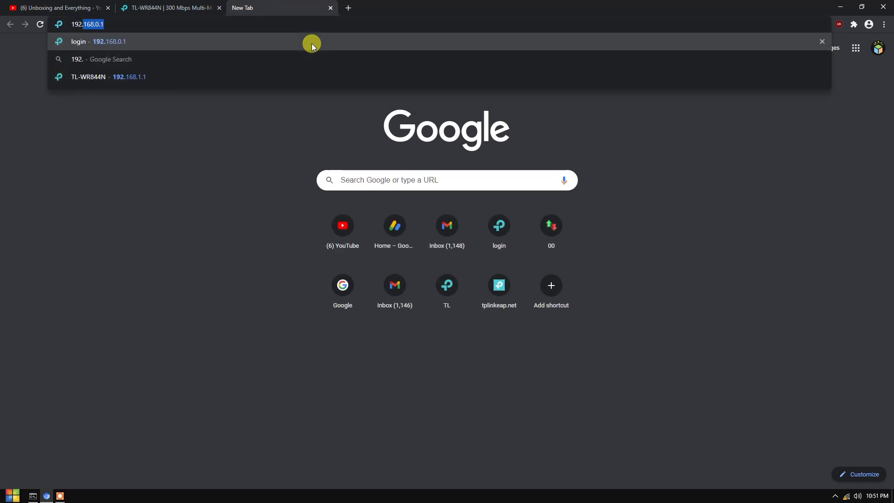
{"action": "left_click", "coordinate": [312, 44]}
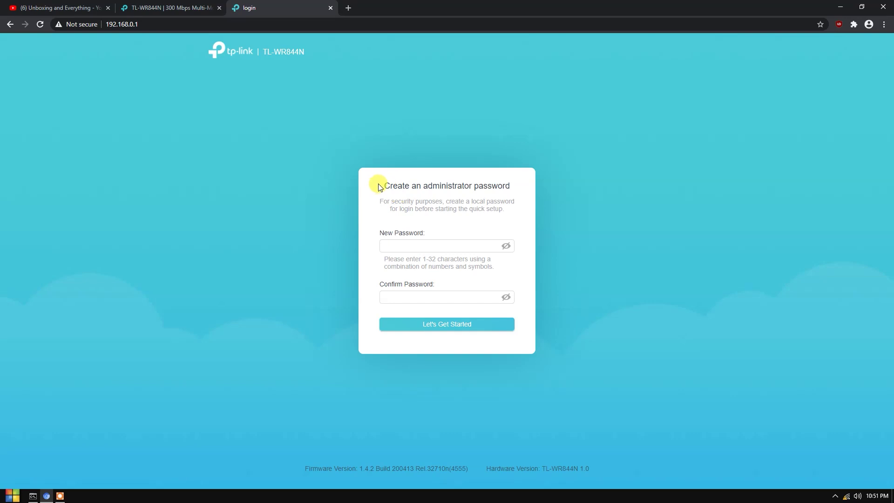
- Enter the new administrator password in the New Password field
{"action": "left_click_drag", "start_coordinate": [379, 186], "coordinate": [484, 185]}
{"action": "left_click", "coordinate": [485, 185]}
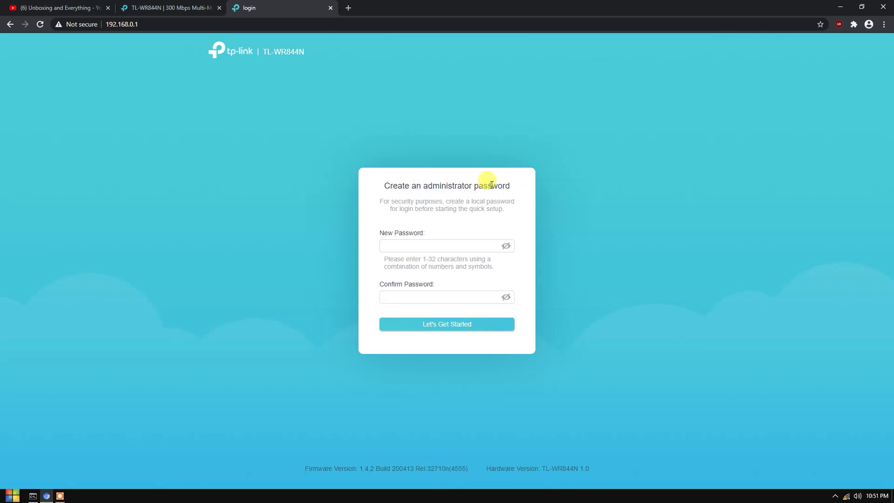
{"action": "left_click", "coordinate": [409, 243]}
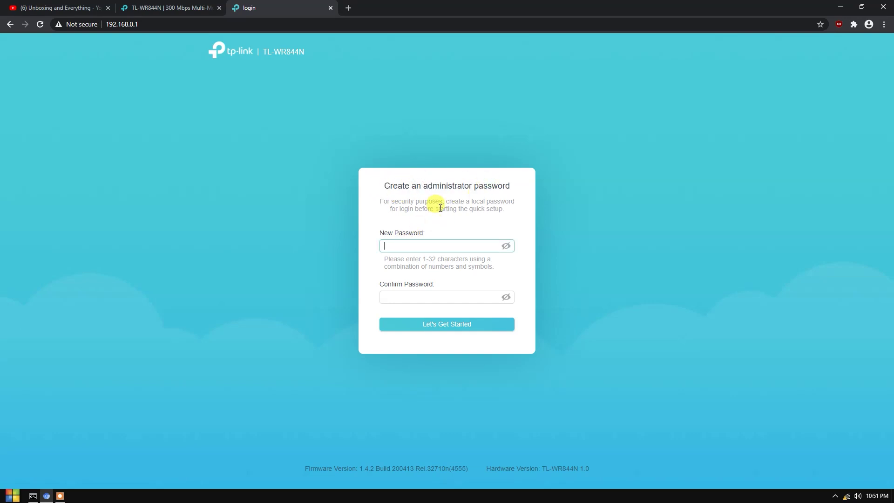
{"action": "type", "text": "admin"}
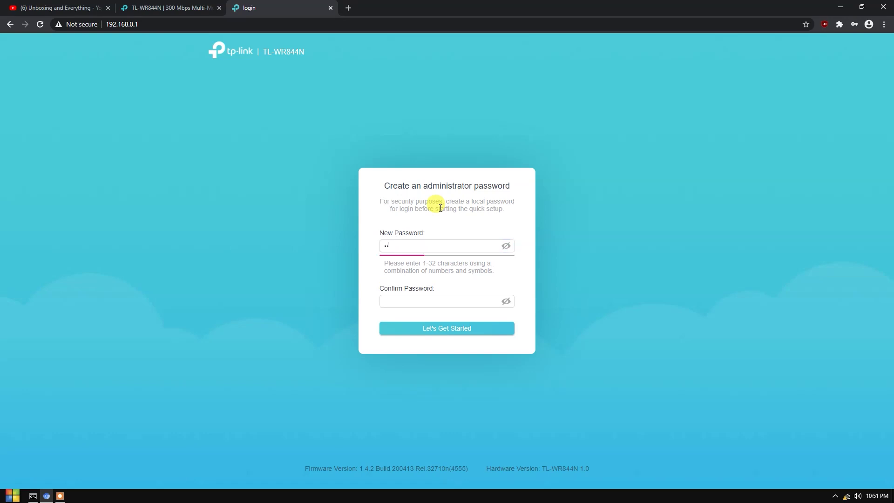
{"action": "type", "text": "1"}
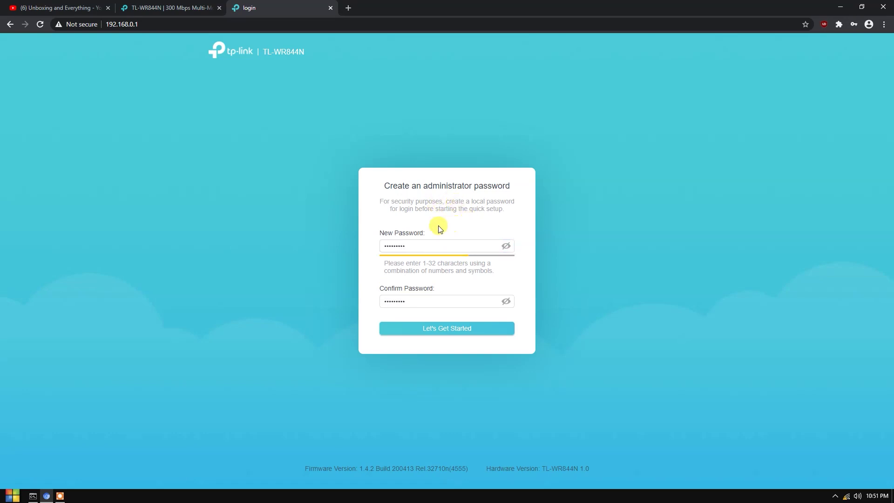
- Highlight the New Password label and description text to point them out
{"action": "left_click_drag", "start_coordinate": [385, 230], "coordinate": [441, 228]}
{"action": "left_click", "coordinate": [448, 218]}
{"action": "left_click_drag", "start_coordinate": [375, 231], "coordinate": [455, 209]}
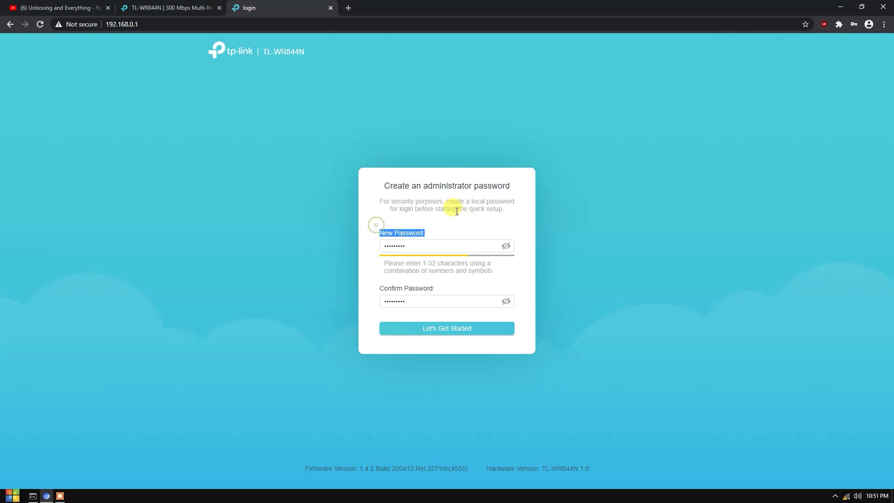
{"action": "left_click", "coordinate": [456, 211]}
{"action": "left_click_drag", "start_coordinate": [383, 199], "coordinate": [463, 213]}
{"action": "left_click", "coordinate": [463, 214]}
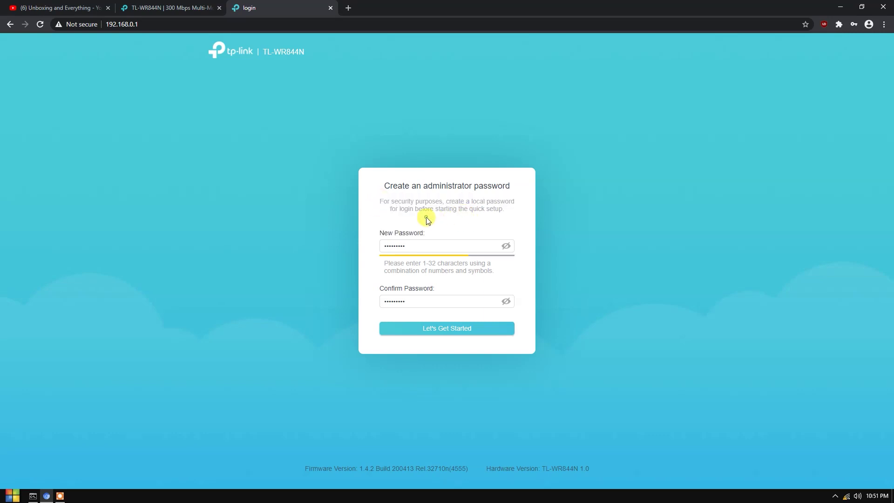
{"action": "left_click_drag", "start_coordinate": [381, 235], "coordinate": [449, 224]}
{"action": "left_click", "coordinate": [391, 222]}
{"action": "left_click_drag", "start_coordinate": [378, 234], "coordinate": [452, 220]}
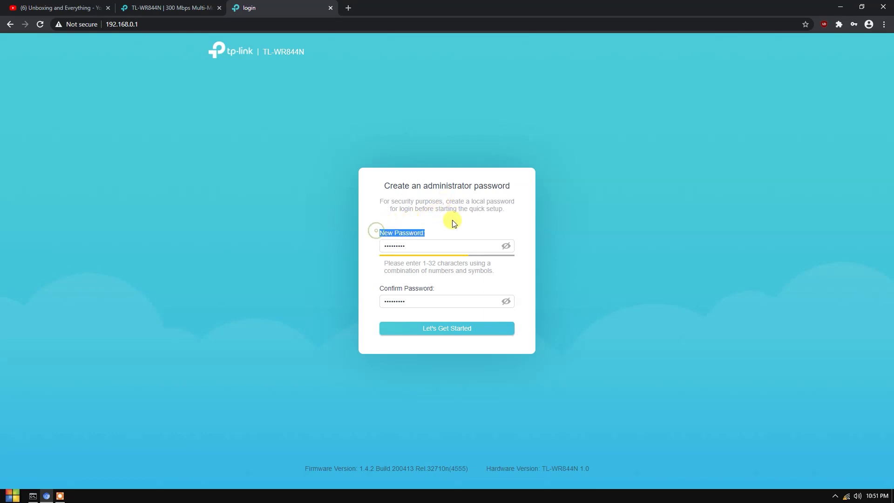
{"action": "left_click", "coordinate": [421, 208]}
- Save the password, switch operation mode to Range Extender Mode, and confirm the reboot
{"action": "left_click", "coordinate": [446, 327]}
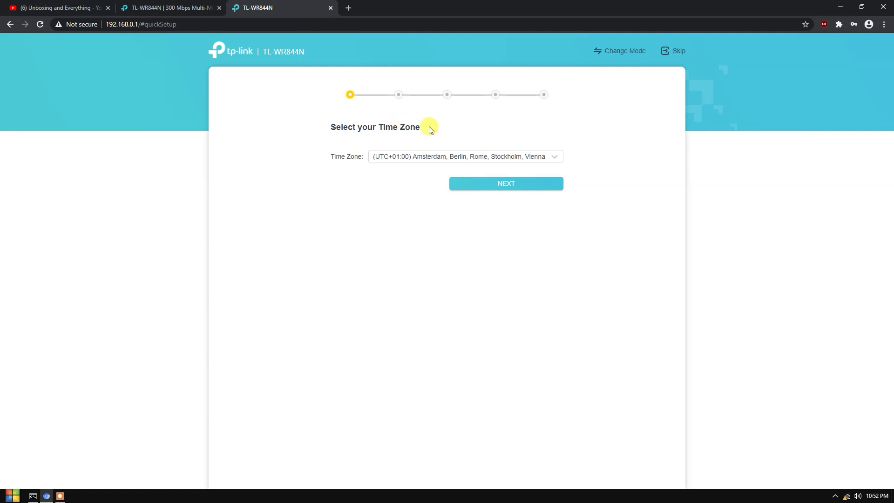
{"action": "left_click", "coordinate": [616, 54]}
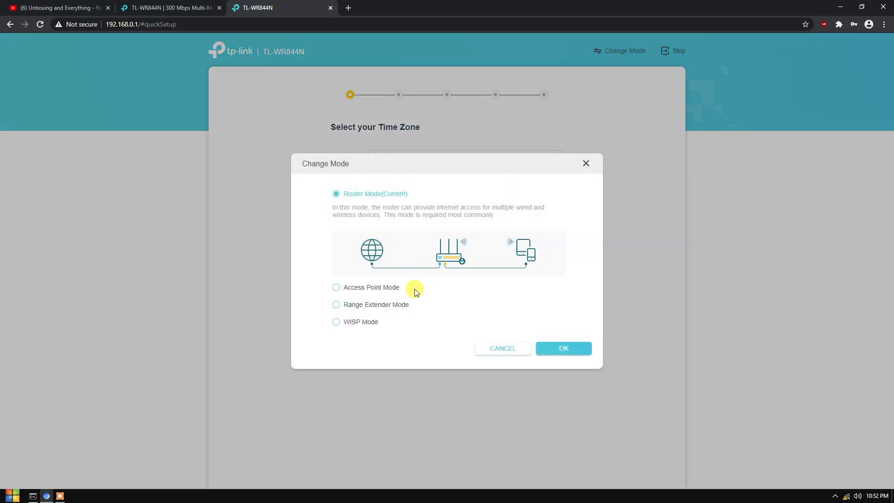
{"action": "left_click", "coordinate": [356, 305]}
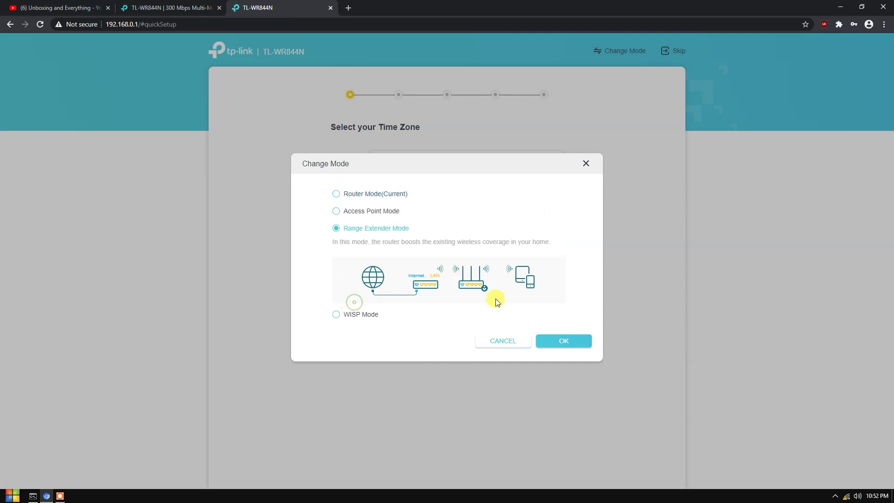
{"action": "left_click", "coordinate": [568, 344]}
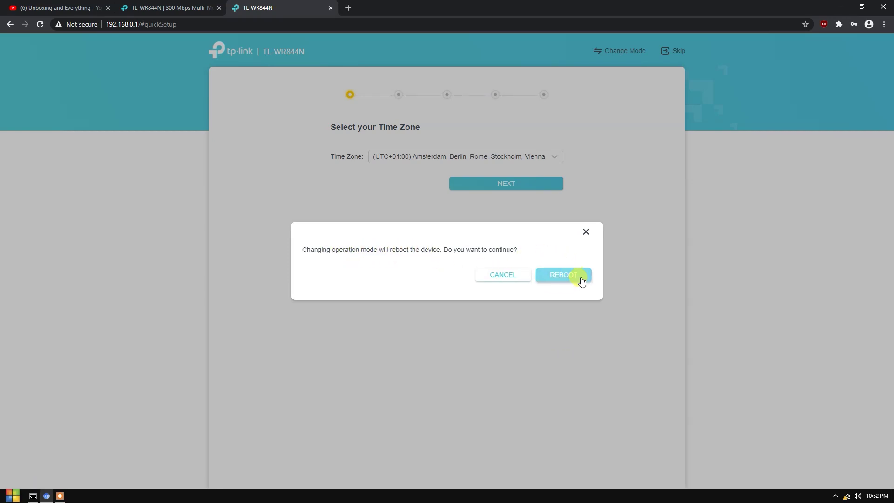
{"action": "left_click", "coordinate": [564, 276]}
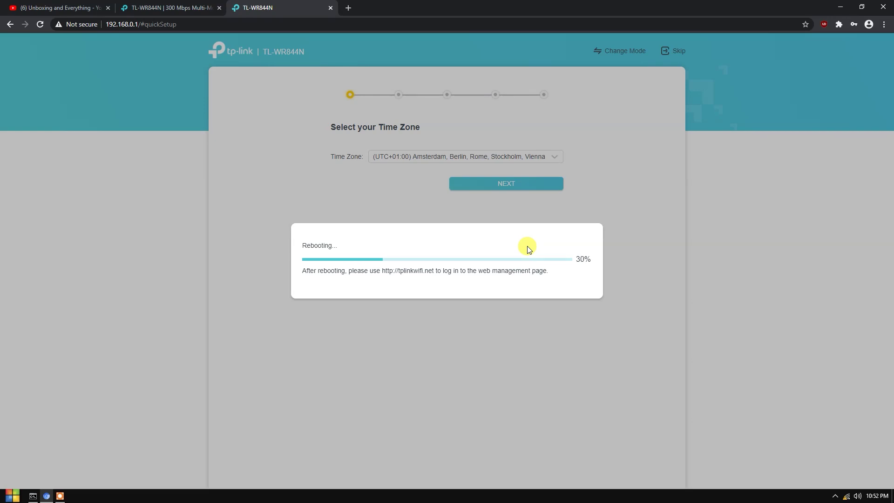
- Browse YouTube during the reboot, then return to the tplinkwifi.net login tab
{"action": "key", "text": "ctrl+1"}
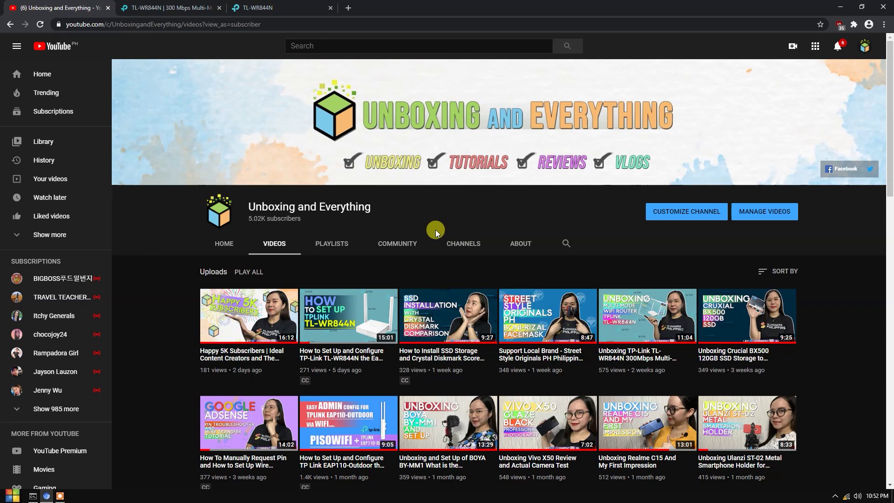
{"action": "scroll", "coordinate": [473, 331], "scroll_direction": "down", "scroll_amount": 4}
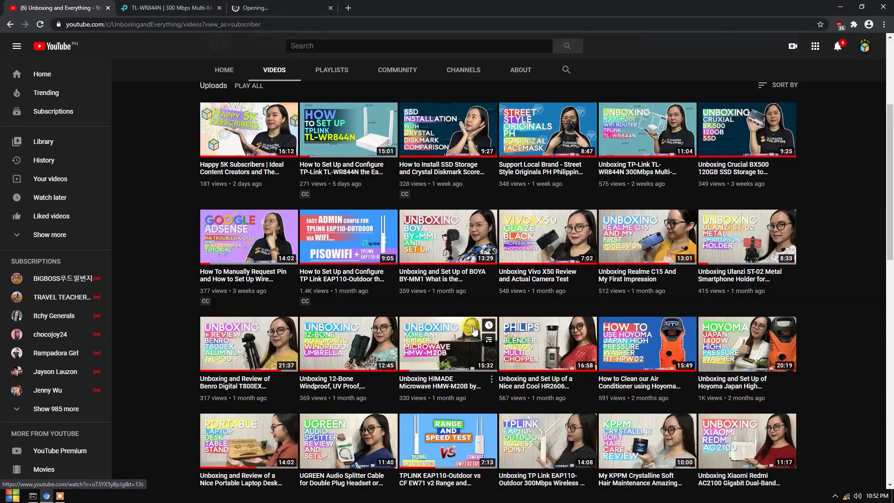
{"action": "scroll", "coordinate": [474, 330], "scroll_direction": "up", "scroll_amount": 4}
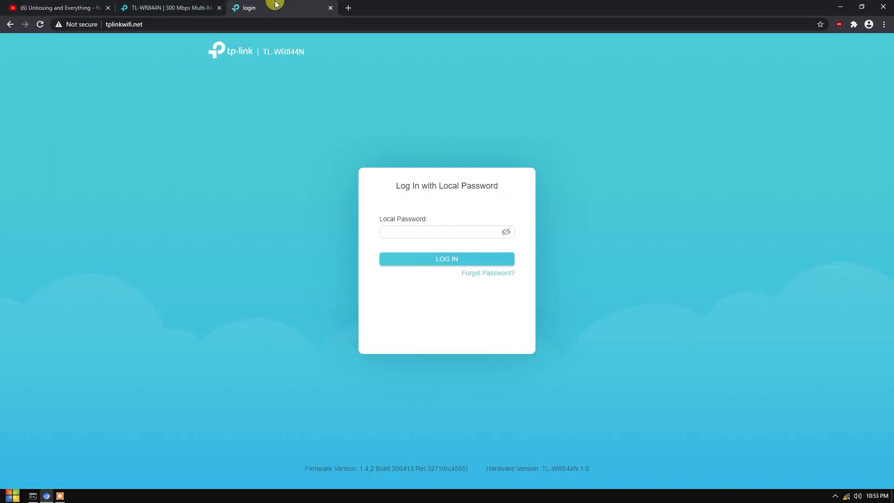
{"action": "left_click", "coordinate": [275, 7]}
- Check the Wi-Fi connection and log in with the router's local password
{"action": "left_click_drag", "start_coordinate": [407, 199], "coordinate": [485, 186]}
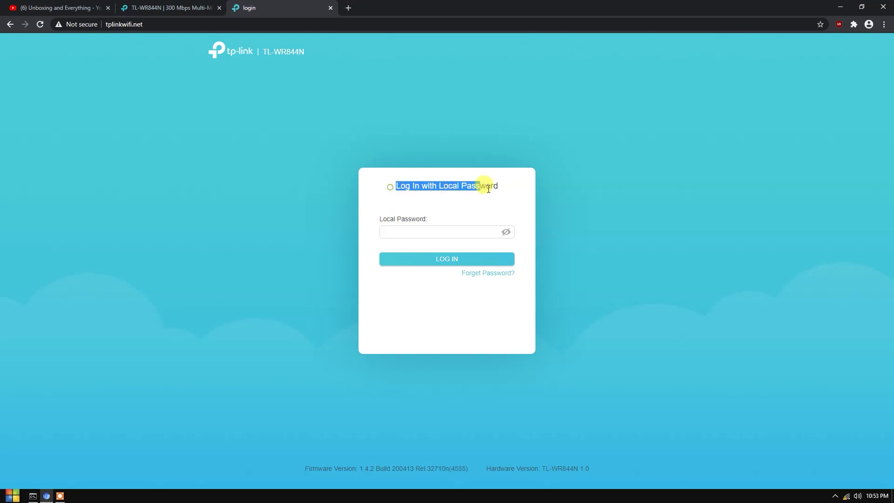
{"action": "left_click", "coordinate": [429, 194]}
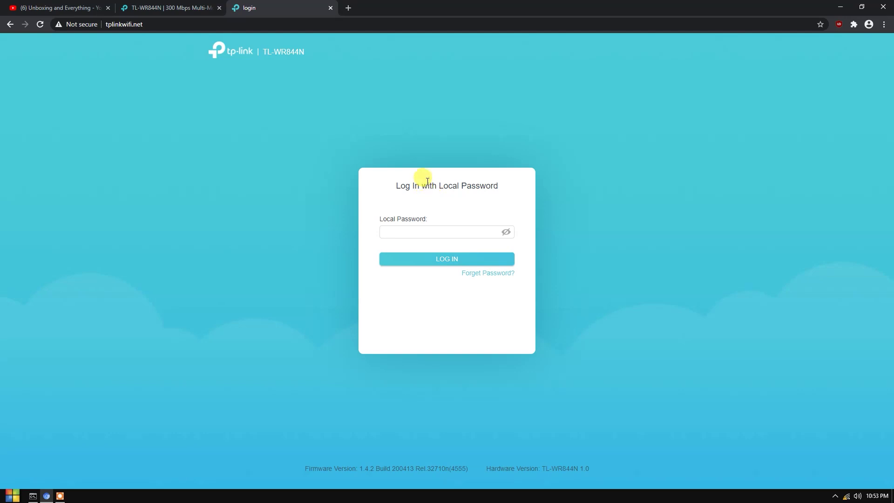
{"action": "left_click", "coordinate": [847, 498]}
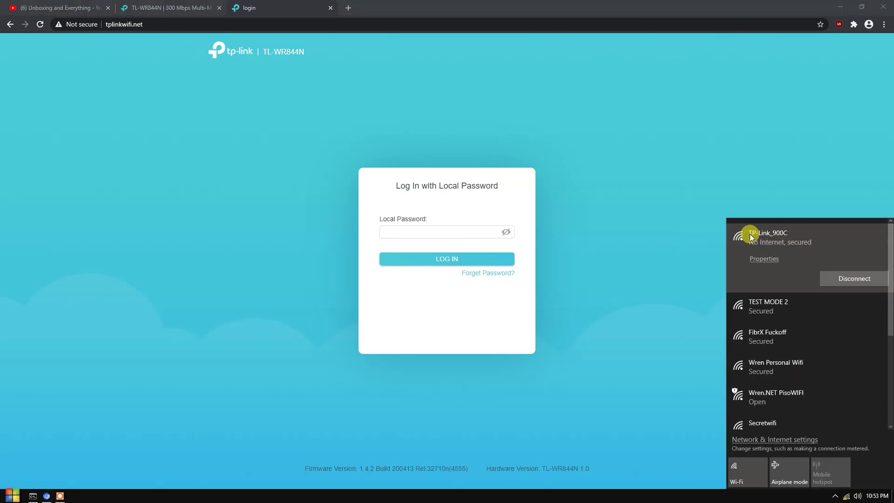
{"action": "left_click", "coordinate": [457, 232]}
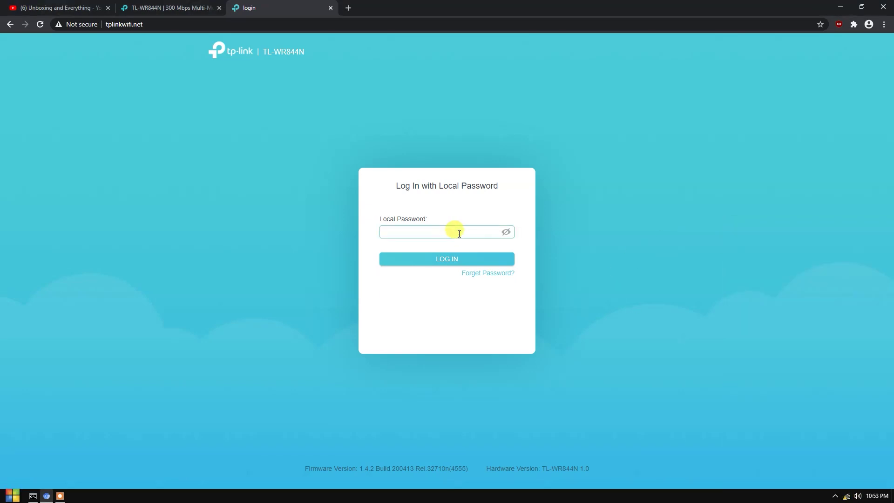
{"action": "type", "text": "****"}
{"action": "key", "text": "Return"}
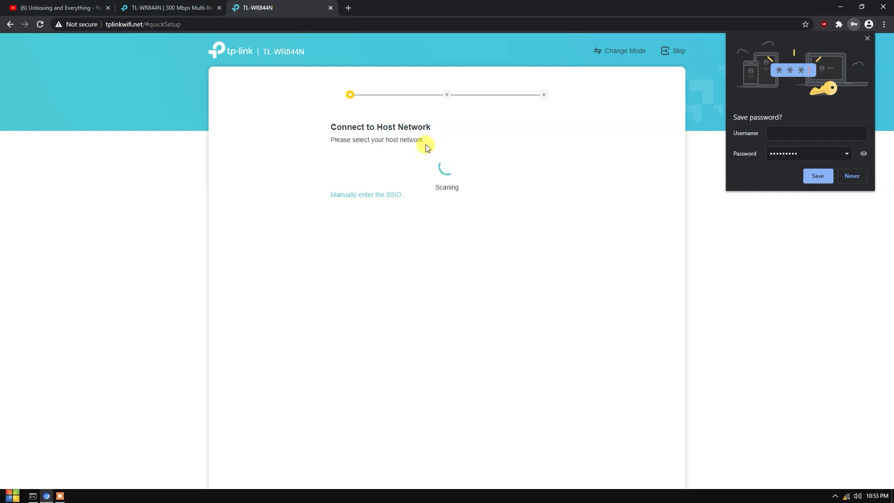
- Dismiss the save-password prompt, point out the Connect to Host Network heading, and refresh the network list
{"action": "left_click", "coordinate": [745, 203]}
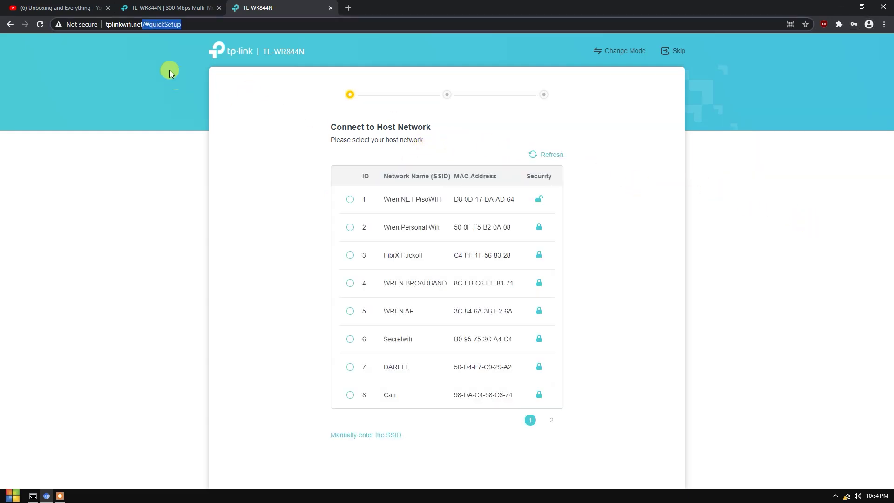
{"action": "left_click", "coordinate": [138, 54]}
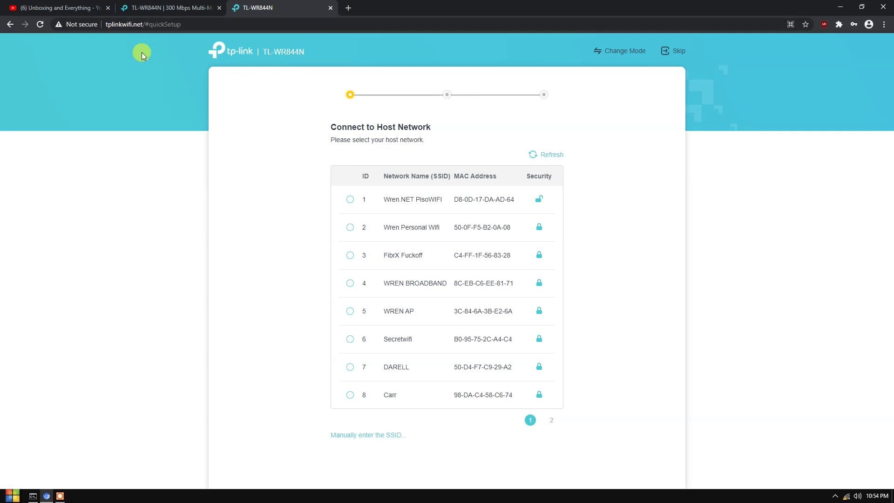
{"action": "left_click_drag", "start_coordinate": [106, 23], "coordinate": [140, 22]}
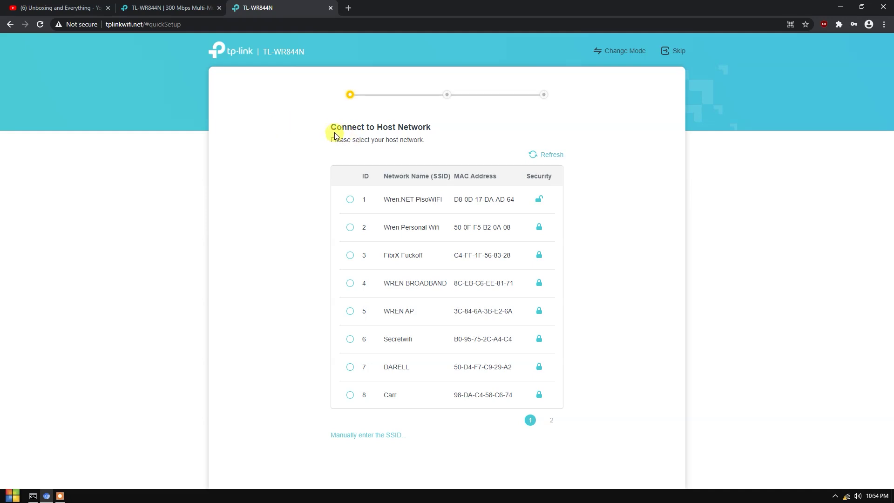
{"action": "left_click_drag", "start_coordinate": [330, 130], "coordinate": [444, 127]}
{"action": "left_click", "coordinate": [282, 152]}
{"action": "left_click_drag", "start_coordinate": [345, 126], "coordinate": [498, 129]}
{"action": "left_click", "coordinate": [498, 129]}
{"action": "left_click_drag", "start_coordinate": [326, 127], "coordinate": [423, 128]}
{"action": "left_click", "coordinate": [426, 126]}
{"action": "left_click", "coordinate": [545, 155]}
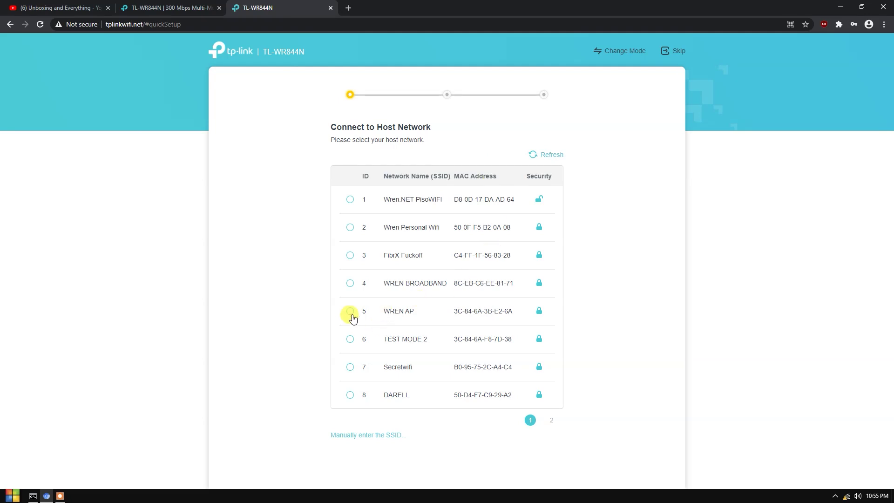
- Select WREN AP as the host network and confirm its password
{"action": "left_click", "coordinate": [404, 322]}
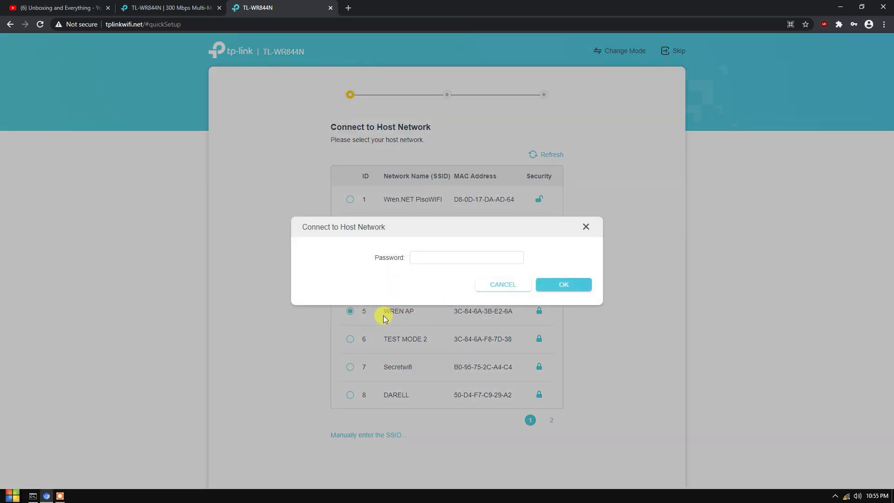
{"action": "left_click", "coordinate": [415, 258]}
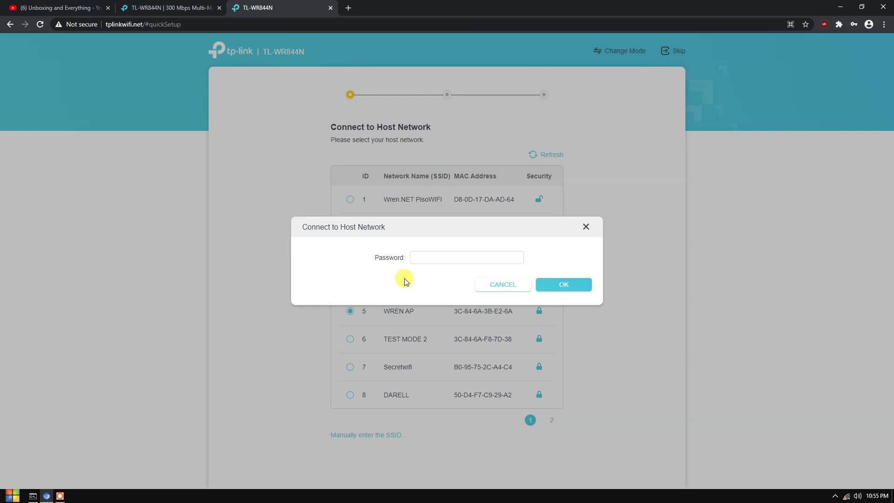
{"action": "left_click", "coordinate": [420, 255]}
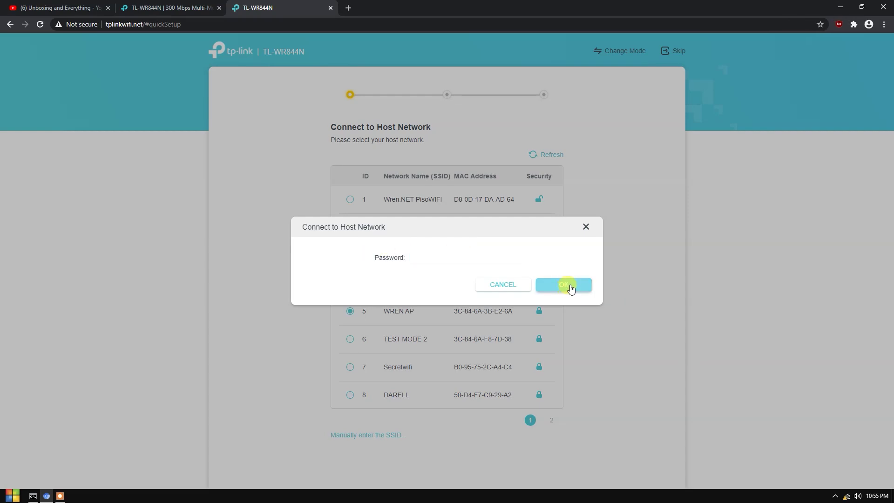
{"action": "left_click", "coordinate": [570, 285]}
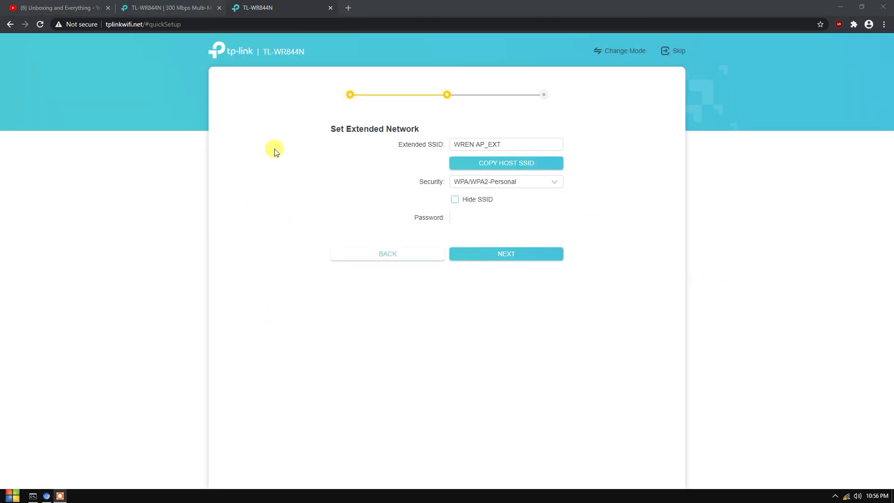
{"action": "left_click_drag", "start_coordinate": [331, 129], "coordinate": [485, 144]}
{"action": "left_click", "coordinate": [403, 129]}
{"action": "left_click", "coordinate": [455, 145]}
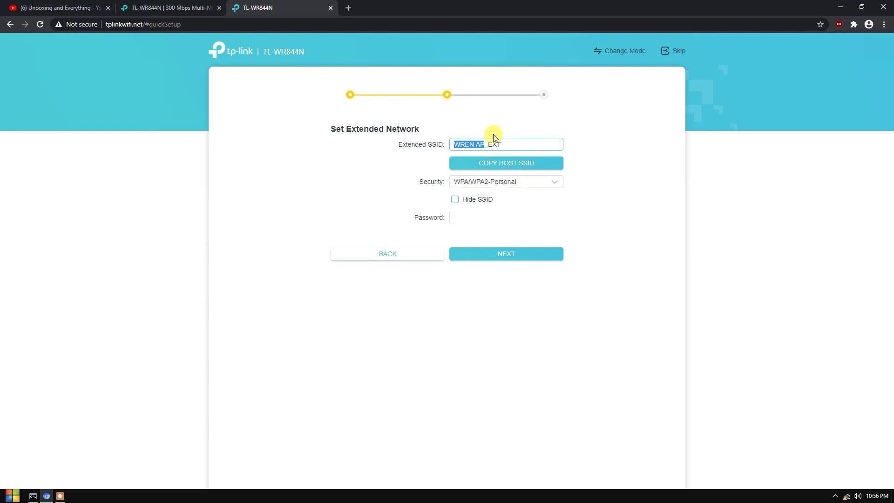
{"action": "left_click", "coordinate": [489, 139]}
{"action": "triple_click", "coordinate": [504, 139]}
{"action": "left_click", "coordinate": [517, 143]}
{"action": "left_click", "coordinate": [517, 140]}
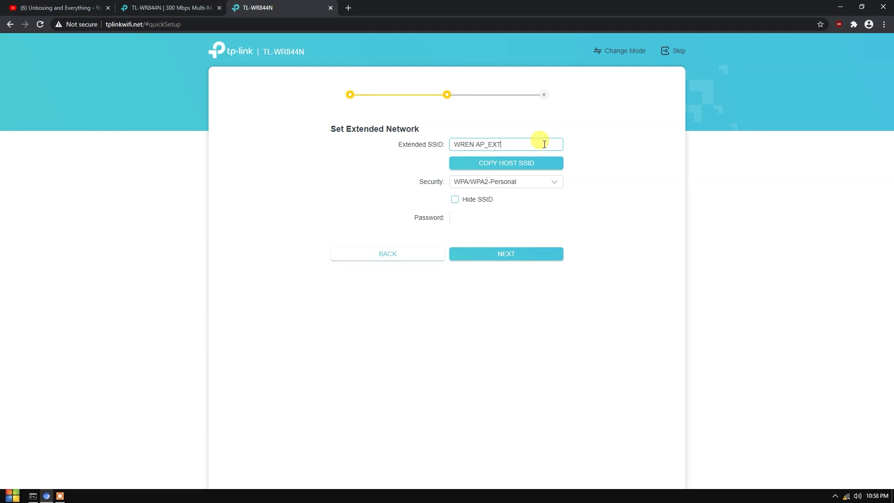
- Keep Extended SSID WREN AP_EXT with WPA/WPA2-Personal security and continue with NEXT
{"action": "left_click_drag", "start_coordinate": [503, 144], "coordinate": [525, 137]}
{"action": "left_click", "coordinate": [508, 143]}
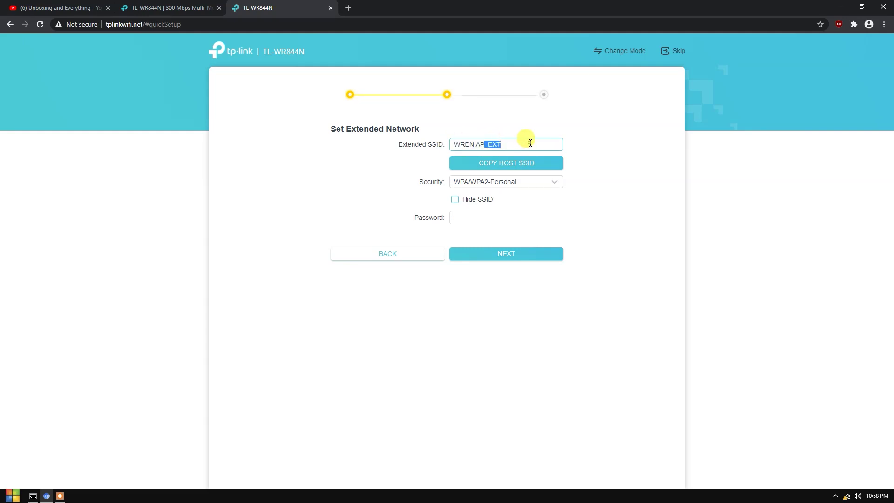
{"action": "left_click", "coordinate": [525, 137]}
{"action": "left_click_drag", "start_coordinate": [466, 140], "coordinate": [549, 140]}
{"action": "left_click", "coordinate": [550, 140]}
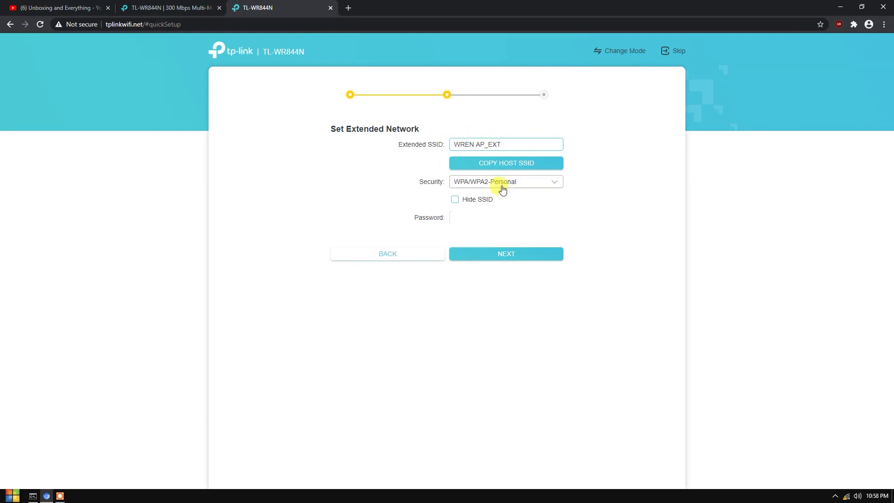
{"action": "left_click_drag", "start_coordinate": [422, 182], "coordinate": [479, 189]}
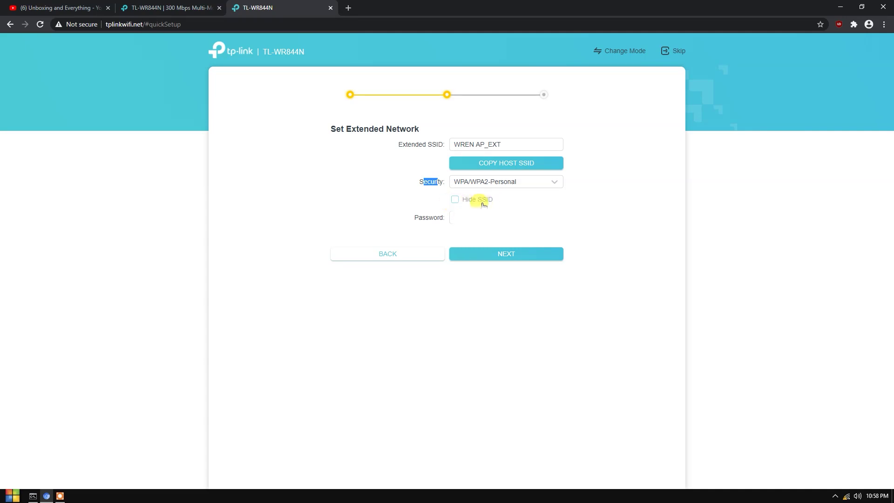
{"action": "left_click", "coordinate": [453, 213]}
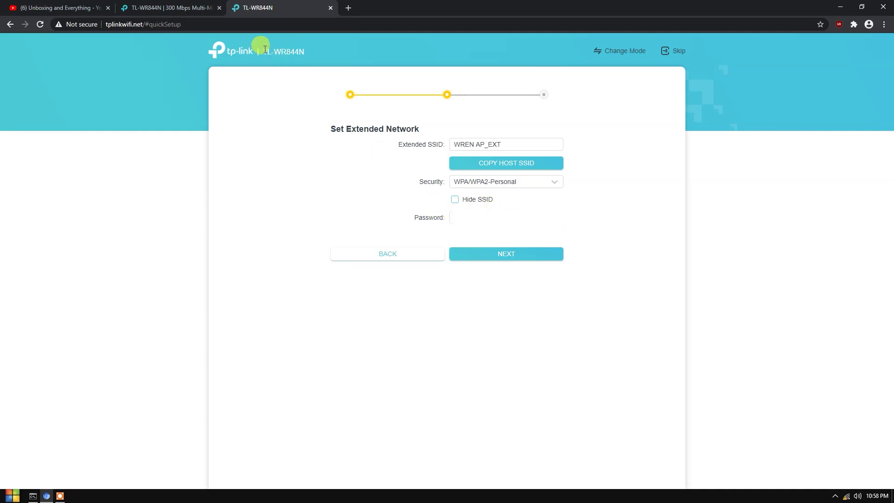
{"action": "left_click_drag", "start_coordinate": [261, 52], "coordinate": [339, 52]}
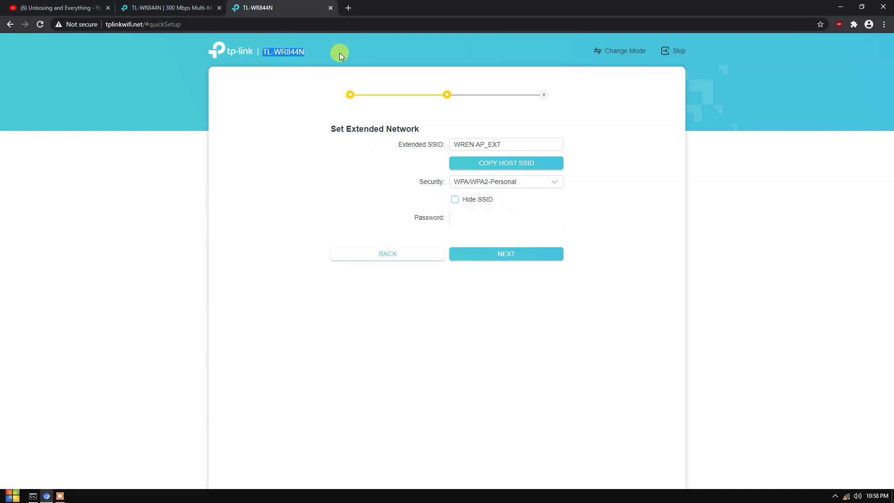
{"action": "left_click", "coordinate": [505, 233]}
{"action": "left_click", "coordinate": [510, 256]}
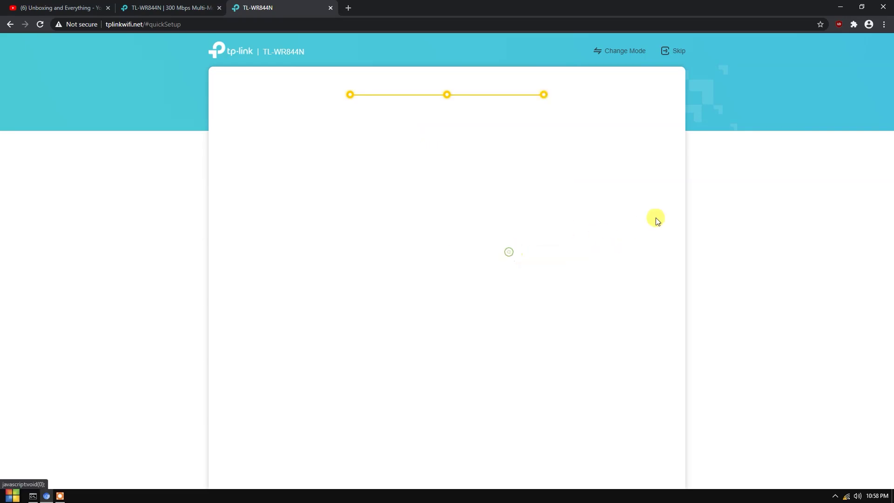
- Review the Summary (host WREN AP, extended WREN AP_EXT) and save the settings
{"action": "left_click_drag", "start_coordinate": [328, 125], "coordinate": [519, 222]}
{"action": "left_click", "coordinate": [449, 152]}
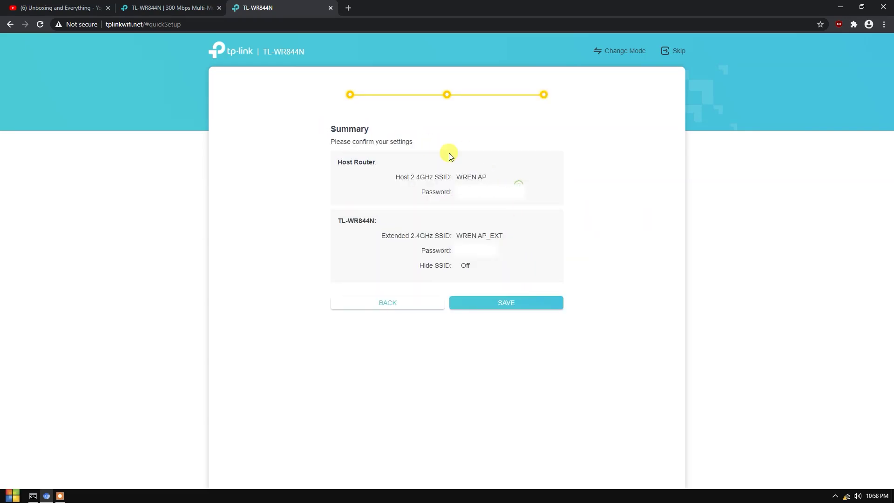
{"action": "left_click", "coordinate": [532, 303]}
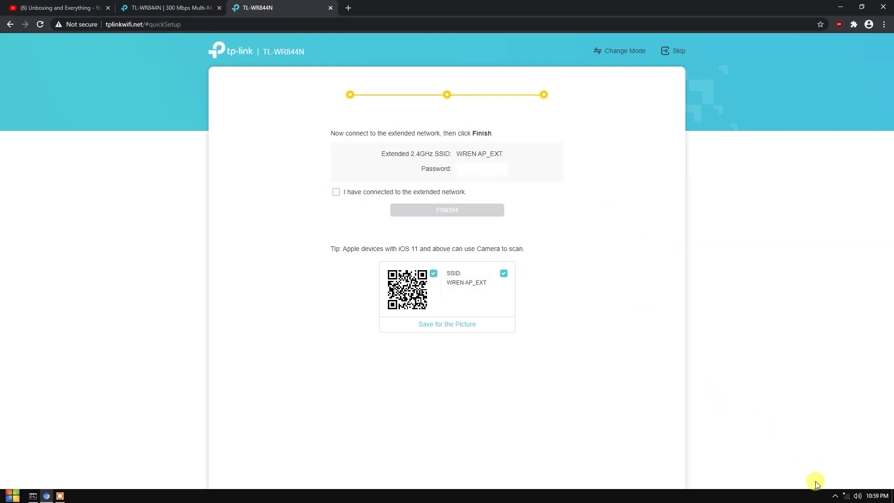
- Connect the computer to the WREN AP_EXT Wi-Fi network with its password
{"action": "left_click", "coordinate": [847, 497]}
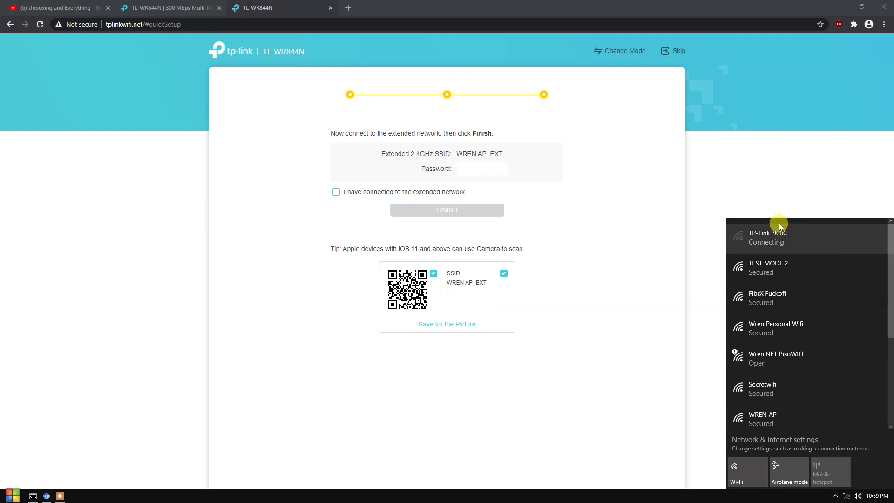
{"action": "scroll", "coordinate": [792, 326], "scroll_direction": "down", "scroll_amount": 3}
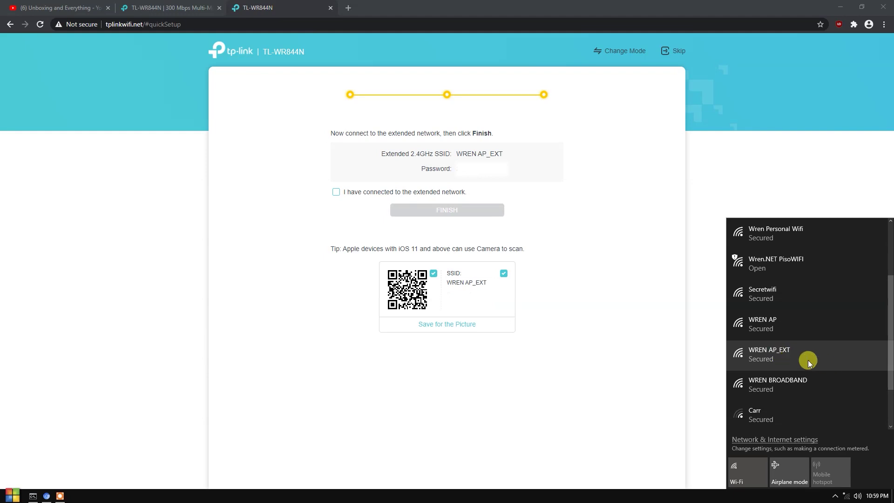
{"action": "left_click", "coordinate": [781, 359]}
{"action": "left_click", "coordinate": [838, 397]}
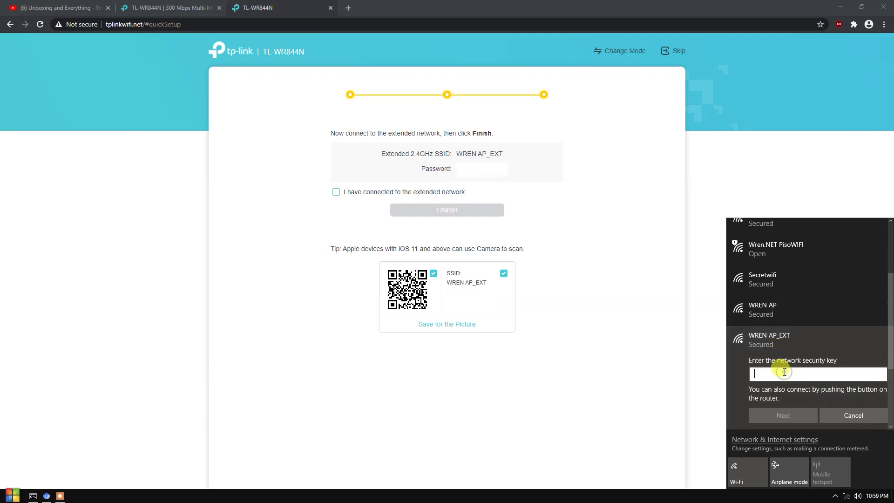
{"action": "type", "text": "********"}
{"action": "key", "text": "Return"}
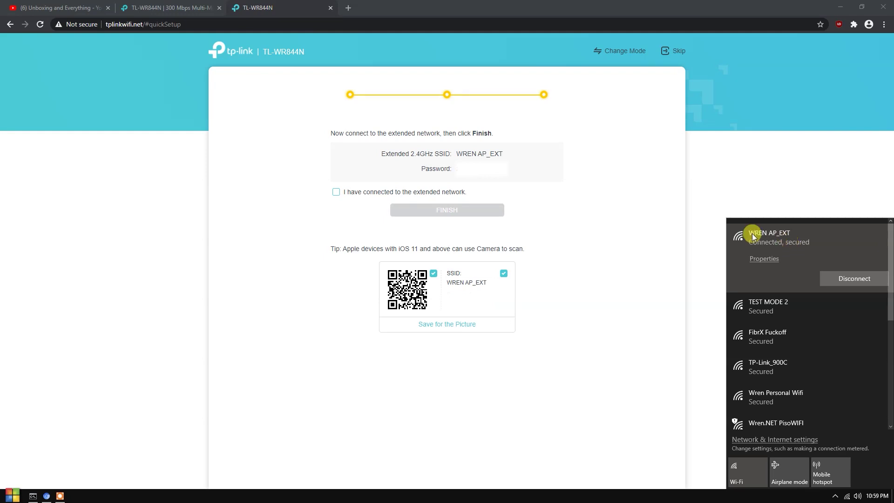
- Tick the connection confirmation checkbox and finish quick setup
{"action": "left_click", "coordinate": [601, 208]}
{"action": "left_click", "coordinate": [336, 192]}
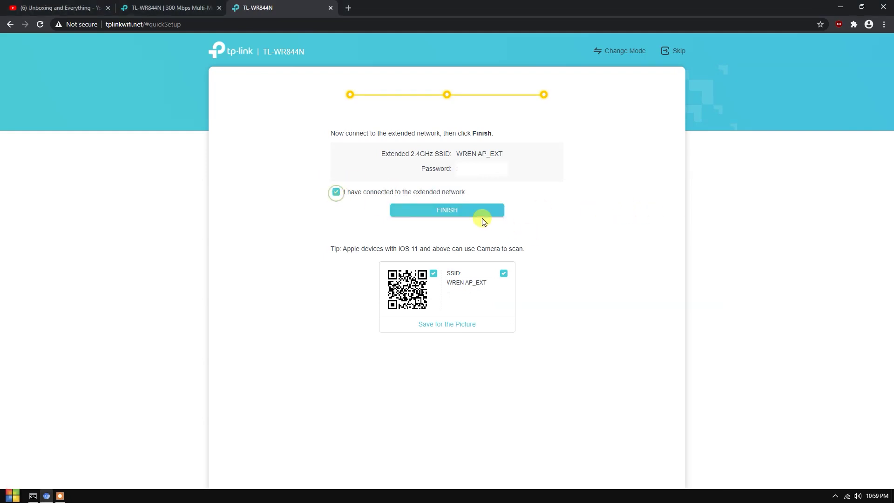
{"action": "left_click", "coordinate": [461, 209]}
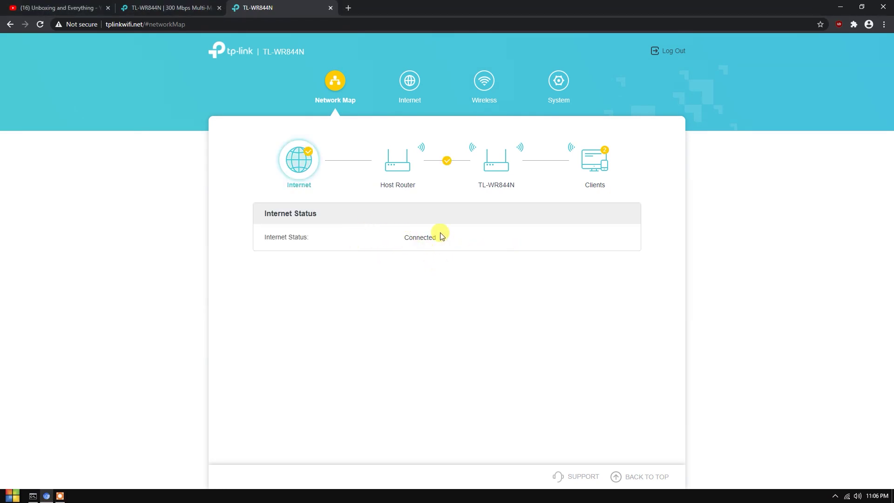
- Switch to the Unboxing and Everything channel's YouTube Videos tab
{"action": "left_click", "coordinate": [56, 8]}
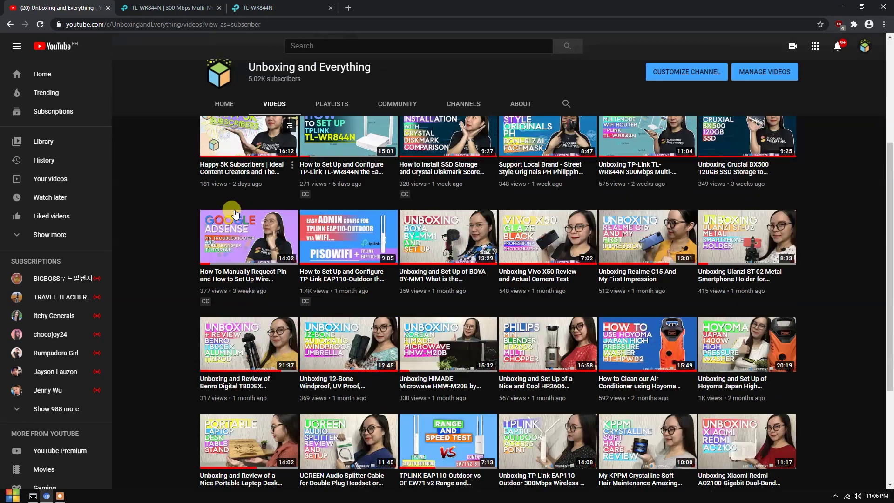
- Search Google for 'speed test' and open the Fast.com result
{"action": "type", "text": "google.com"}
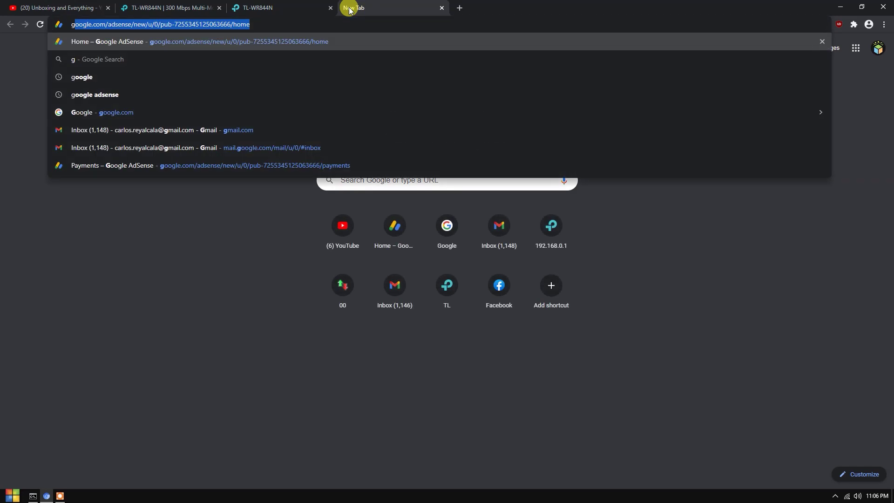
{"action": "key", "text": "Return"}
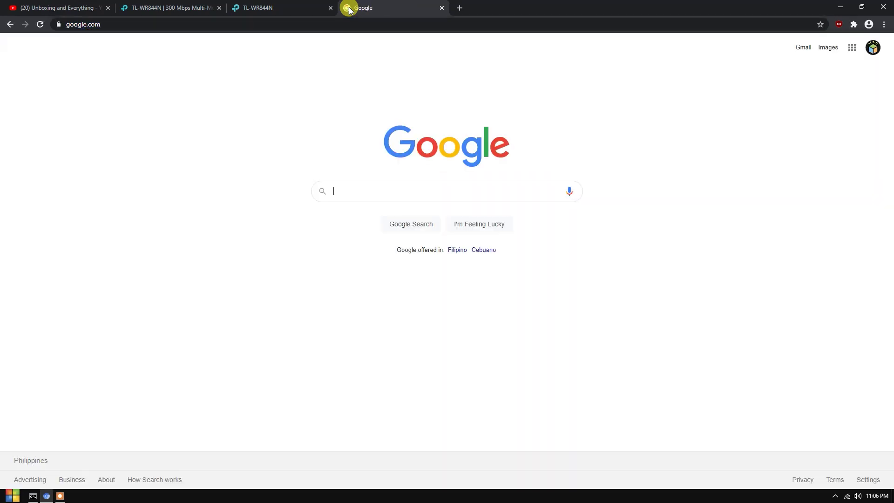
{"action": "left_click", "coordinate": [350, 190]}
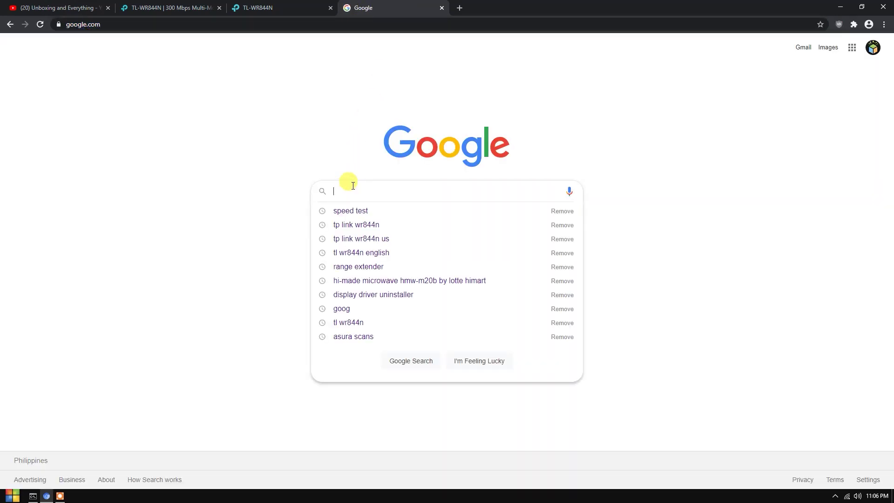
{"action": "type", "text": "spee"}
{"action": "key", "text": "Down"}
{"action": "key", "text": "Return"}
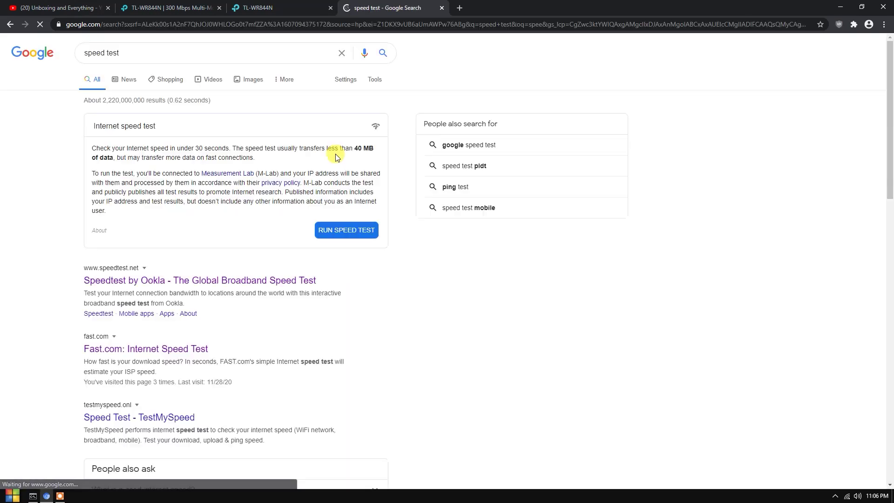
{"action": "scroll", "coordinate": [275, 177], "scroll_direction": "down", "scroll_amount": 3}
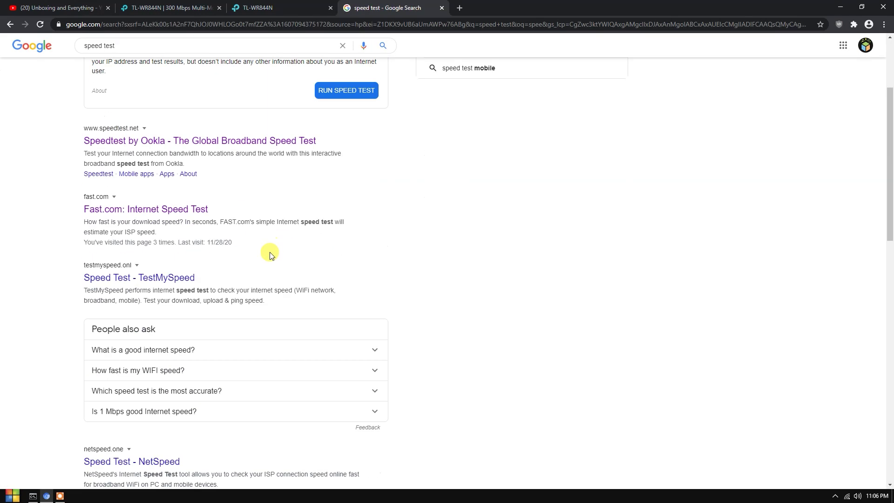
{"action": "left_click", "coordinate": [342, 209]}
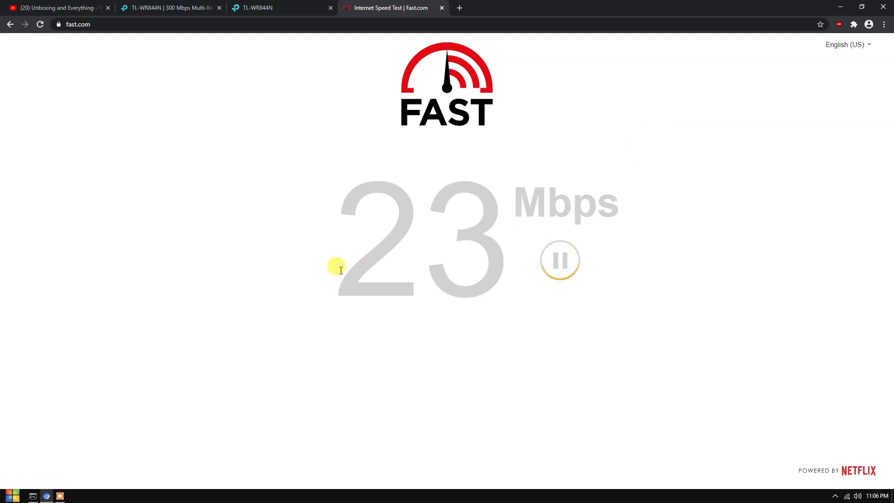
- Highlight the Fast.com speed readings as they climb from 23 to 27 Mbps
{"action": "left_click_drag", "start_coordinate": [349, 216], "coordinate": [487, 213]}
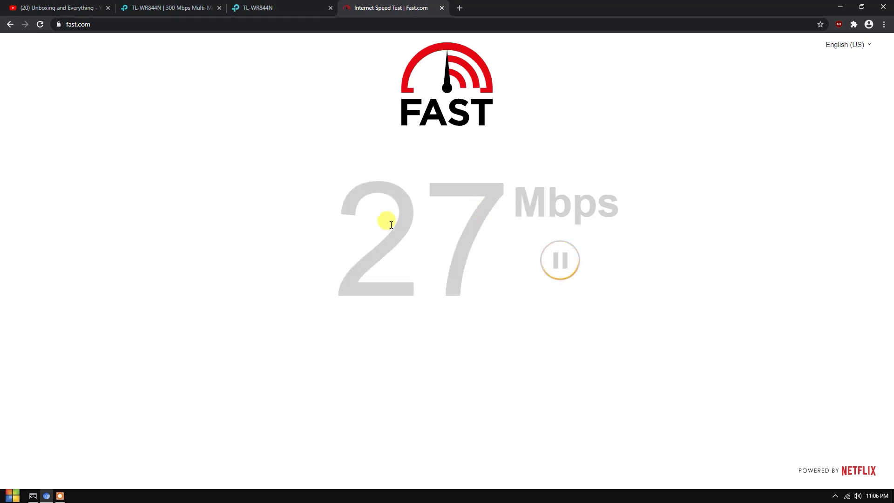
{"action": "left_click_drag", "start_coordinate": [329, 225], "coordinate": [581, 196]}
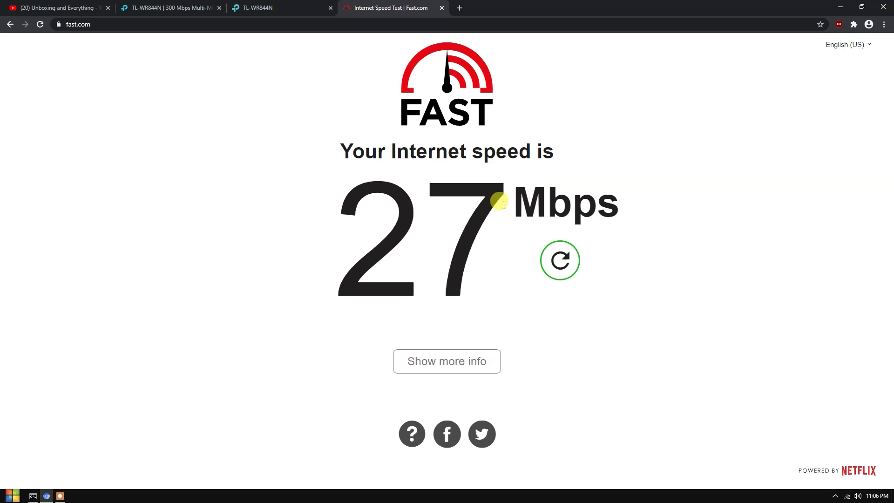
{"action": "left_click_drag", "start_coordinate": [383, 218], "coordinate": [585, 189]}
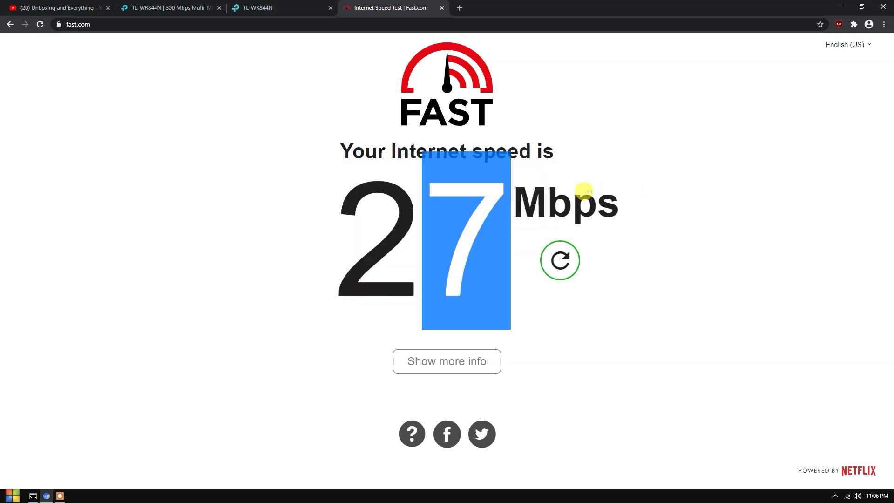
{"action": "left_click", "coordinate": [594, 190]}
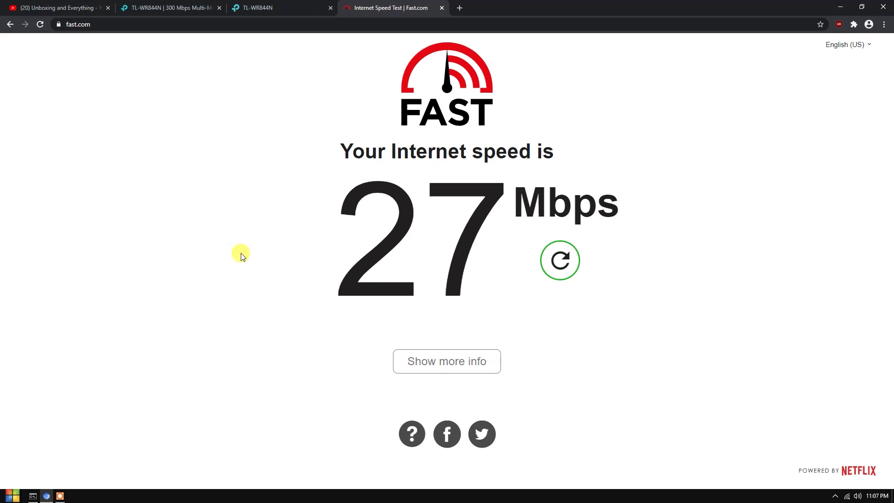
- In a new tab, search for 'download test file'
{"action": "left_click", "coordinate": [465, 9]}
{"action": "type", "text": "download ter"}
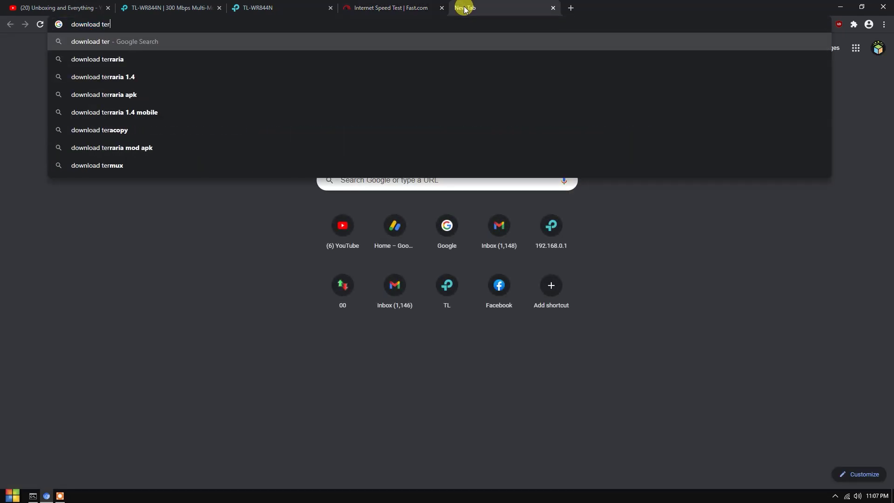
{"action": "key", "text": "BackSpace"}
{"action": "type", "text": "st file"}
{"action": "key", "text": "Return"}
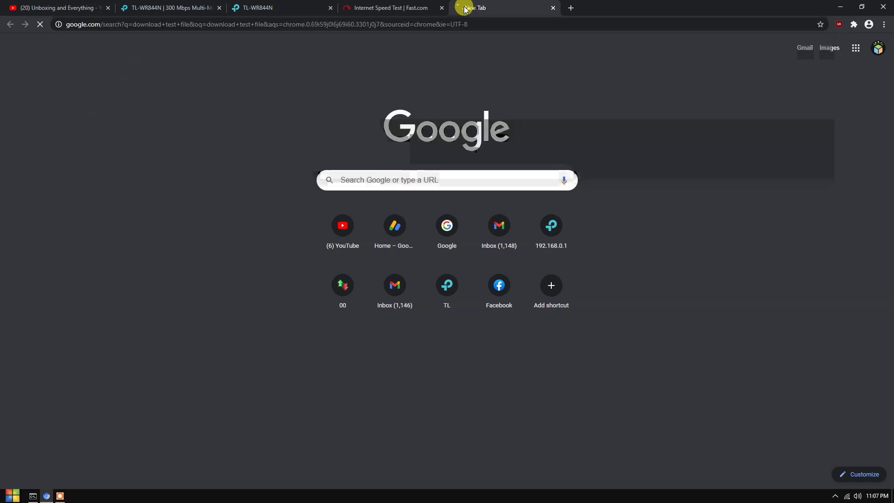
- Open thinkbroadband's Download Test Files page and start downloading the 1GB.zip file
{"action": "left_click", "coordinate": [228, 131]}
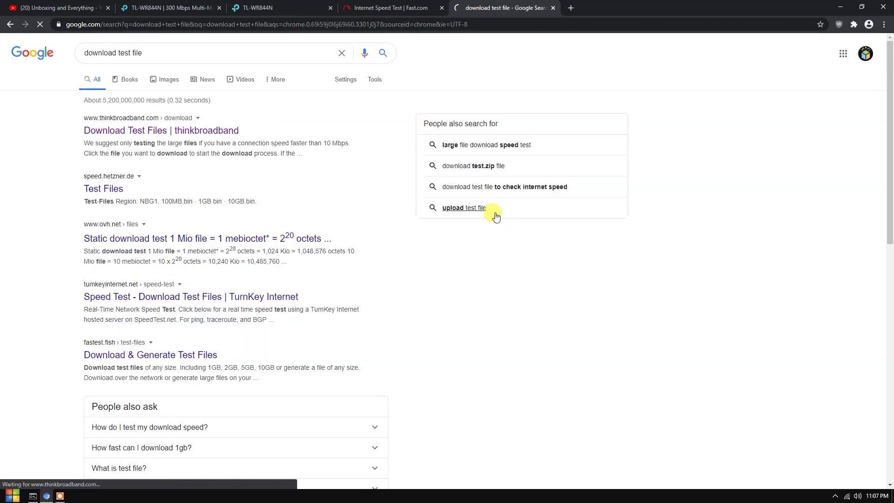
{"action": "scroll", "coordinate": [465, 237], "scroll_direction": "down", "scroll_amount": 5}
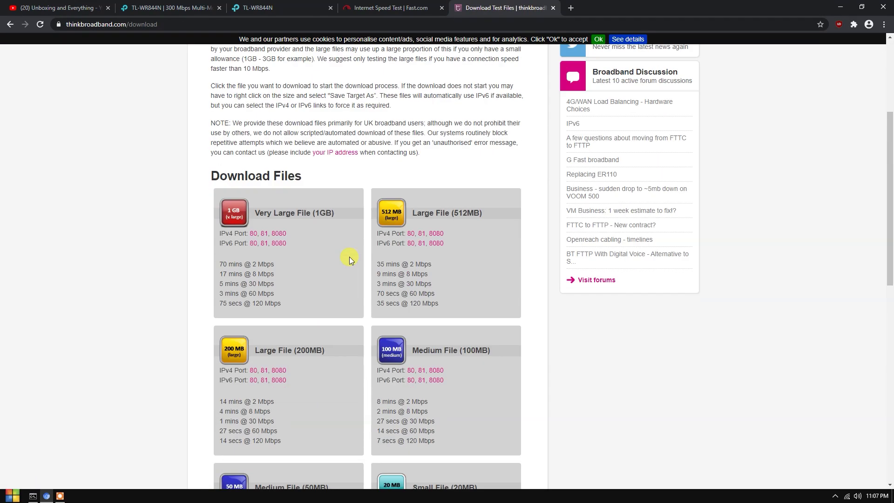
{"action": "left_click", "coordinate": [240, 227]}
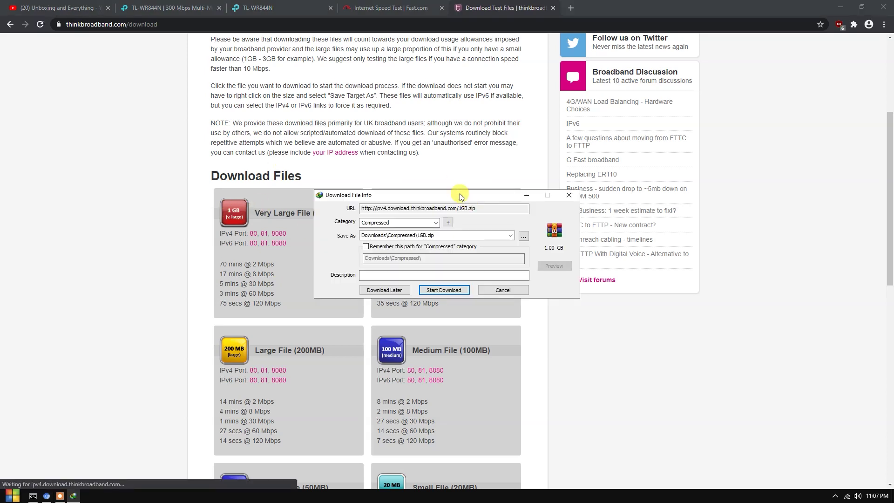
{"action": "left_click", "coordinate": [445, 288]}
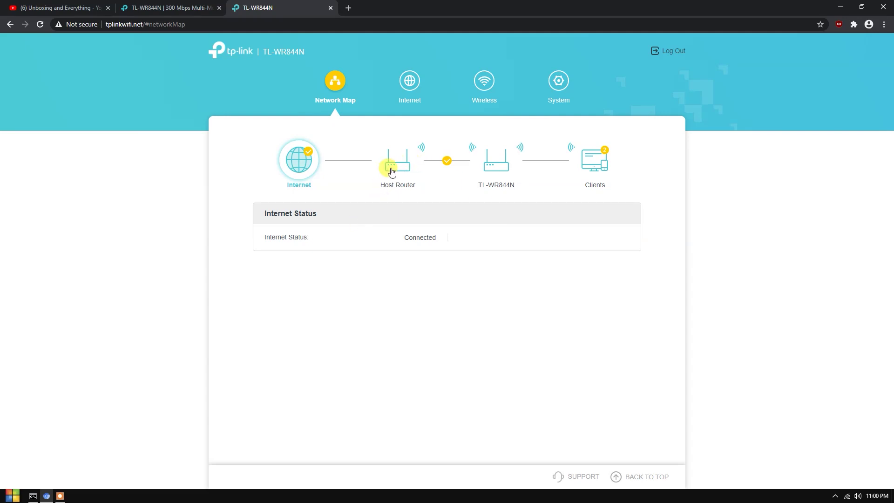
- Review the host router's network details, highlighting its SSID, password and MAC Address rows
{"action": "left_click", "coordinate": [391, 167]}
{"action": "left_click_drag", "start_coordinate": [331, 238], "coordinate": [402, 284]}
{"action": "left_click", "coordinate": [431, 273]}
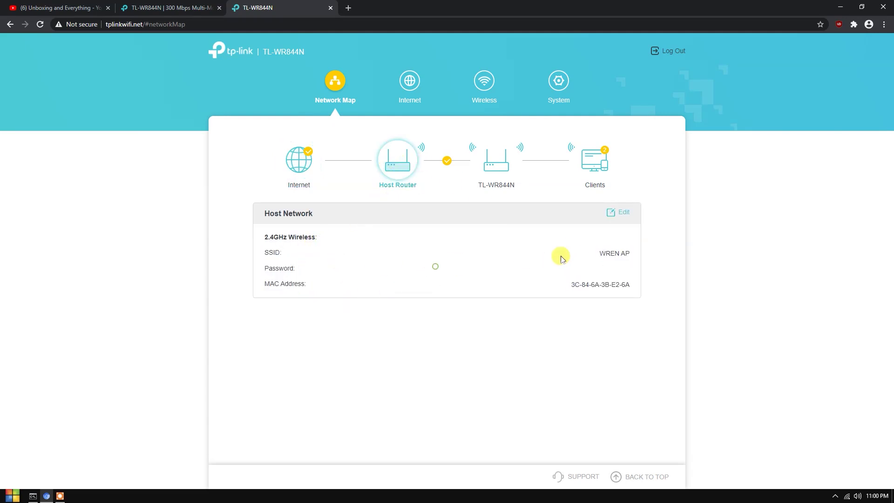
{"action": "left_click_drag", "start_coordinate": [608, 254], "coordinate": [694, 253]}
{"action": "left_click", "coordinate": [692, 254]}
{"action": "left_click_drag", "start_coordinate": [608, 254], "coordinate": [654, 245]}
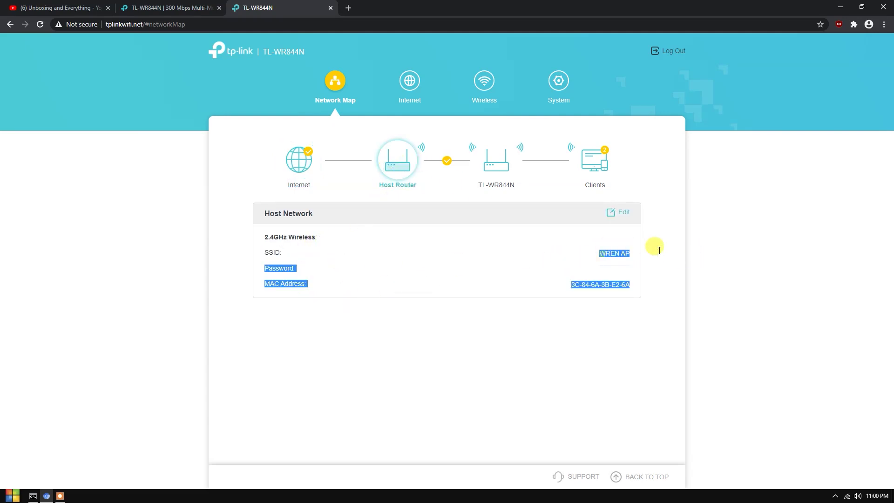
{"action": "left_click", "coordinate": [667, 253]}
{"action": "left_click_drag", "start_coordinate": [579, 280], "coordinate": [664, 270]}
{"action": "left_click", "coordinate": [678, 264]}
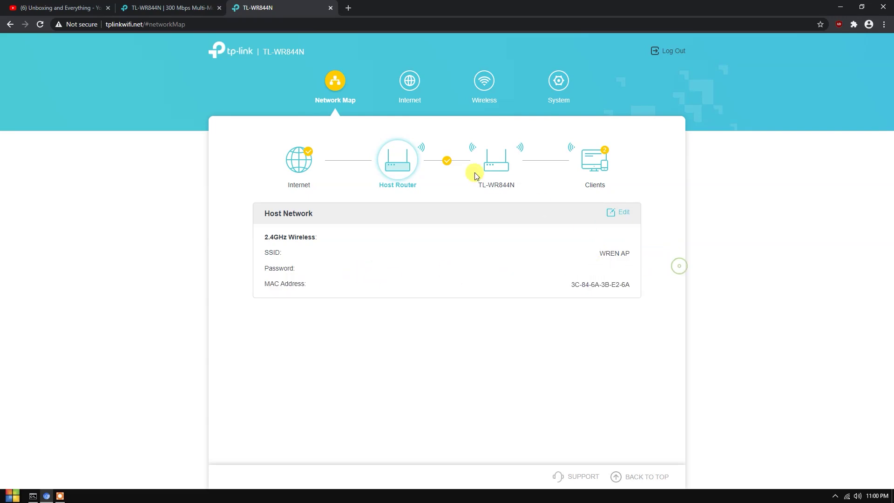
- Review the TL-WR844N extended network and Ethernet Status details, then list the connected clients
{"action": "left_click", "coordinate": [490, 164]}
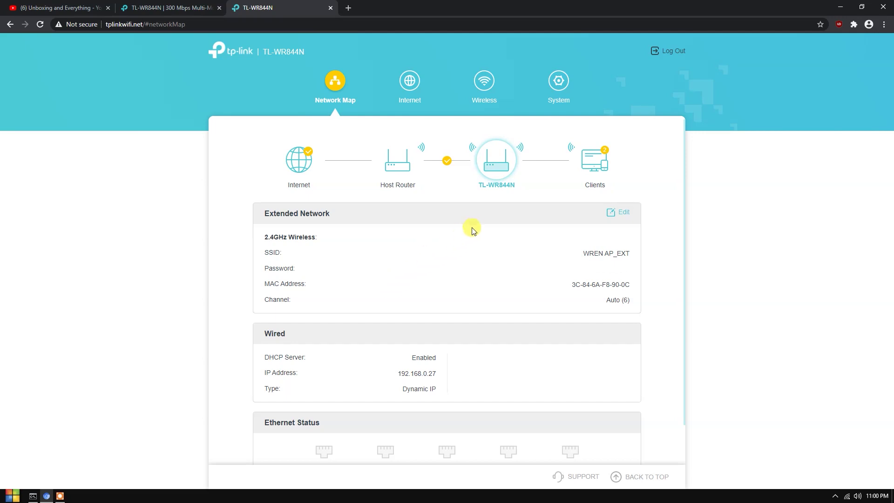
{"action": "left_click_drag", "start_coordinate": [476, 226], "coordinate": [479, 351]}
{"action": "scroll", "coordinate": [480, 351], "scroll_direction": "down", "scroll_amount": 1}
{"action": "left_click", "coordinate": [420, 319]}
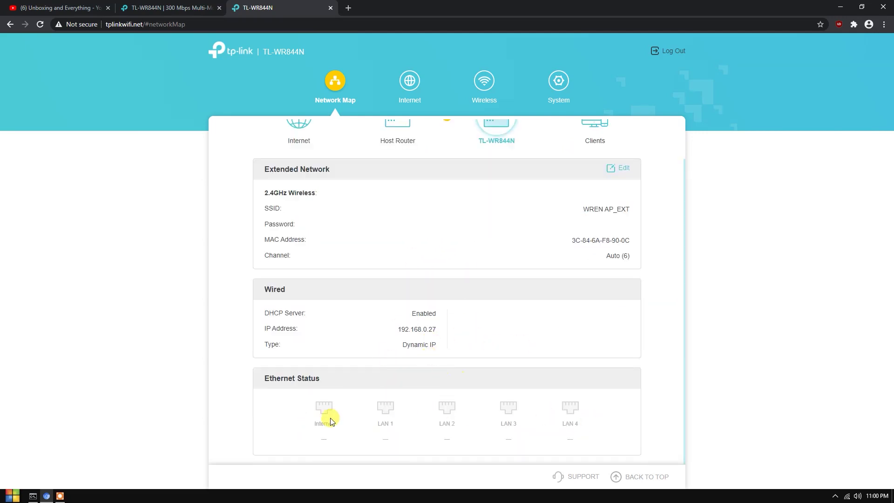
{"action": "left_click_drag", "start_coordinate": [264, 379], "coordinate": [366, 380]}
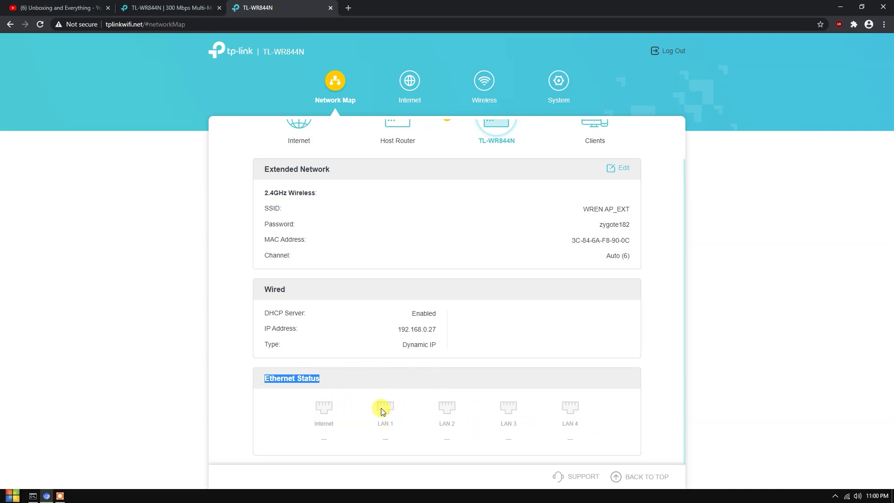
{"action": "left_click_drag", "start_coordinate": [382, 410], "coordinate": [539, 410]}
{"action": "left_click", "coordinate": [595, 124]}
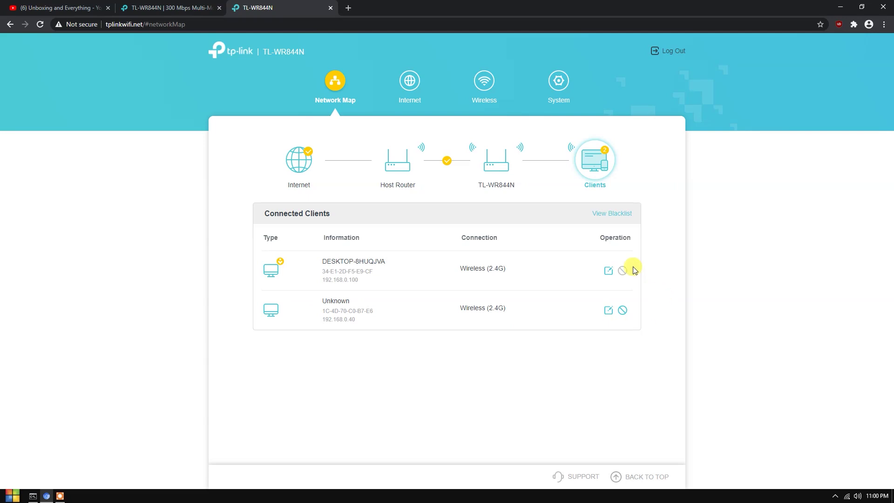
- View the LAN, DHCP Server and Access Control pages, then go to the Wireless settings
{"action": "left_click", "coordinate": [303, 158]}
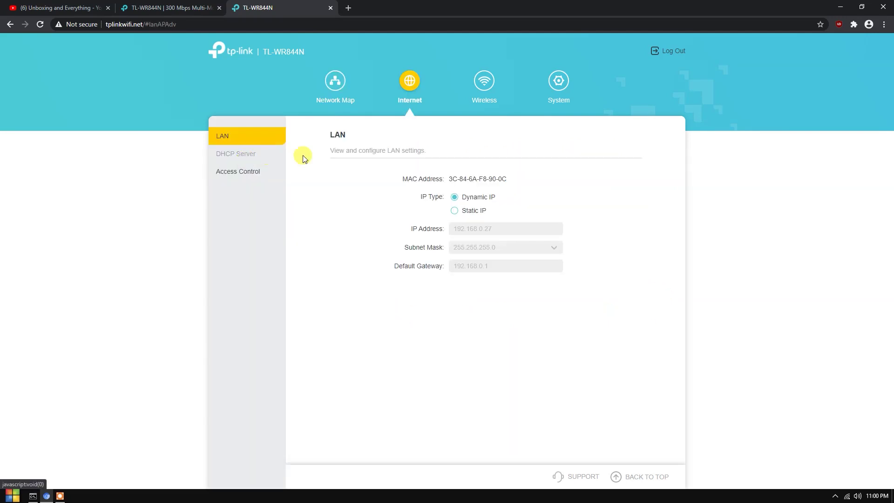
{"action": "left_click", "coordinate": [253, 155]}
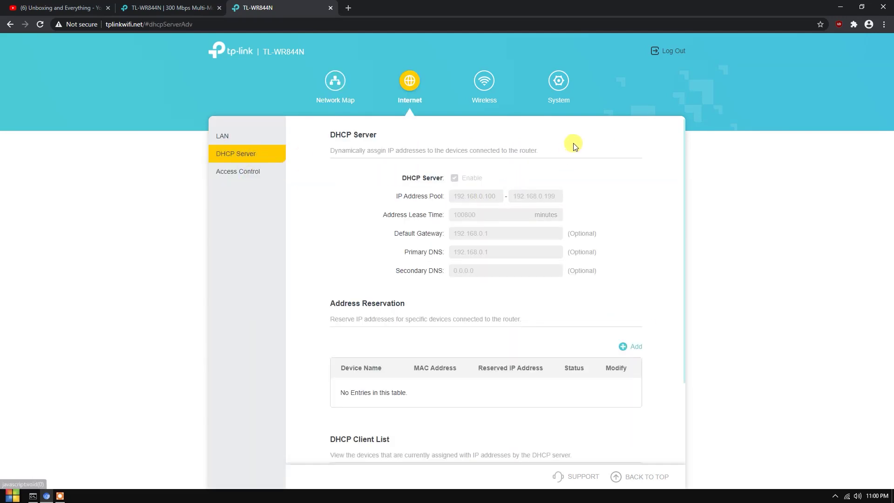
{"action": "scroll", "coordinate": [523, 365], "scroll_direction": "down", "scroll_amount": 2}
{"action": "scroll", "coordinate": [449, 223], "scroll_direction": "up", "scroll_amount": 2}
{"action": "scroll", "coordinate": [459, 274], "scroll_direction": "down", "scroll_amount": 2}
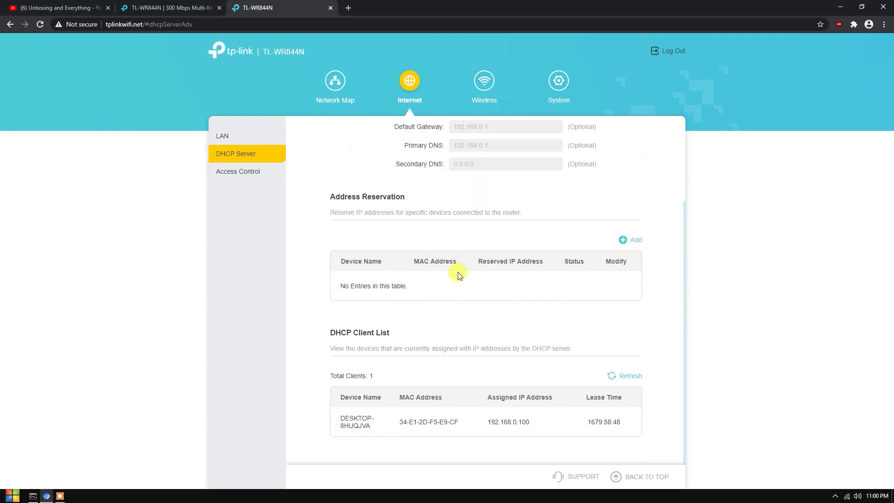
{"action": "scroll", "coordinate": [441, 318], "scroll_direction": "up", "scroll_amount": 2}
{"action": "left_click", "coordinate": [240, 172]}
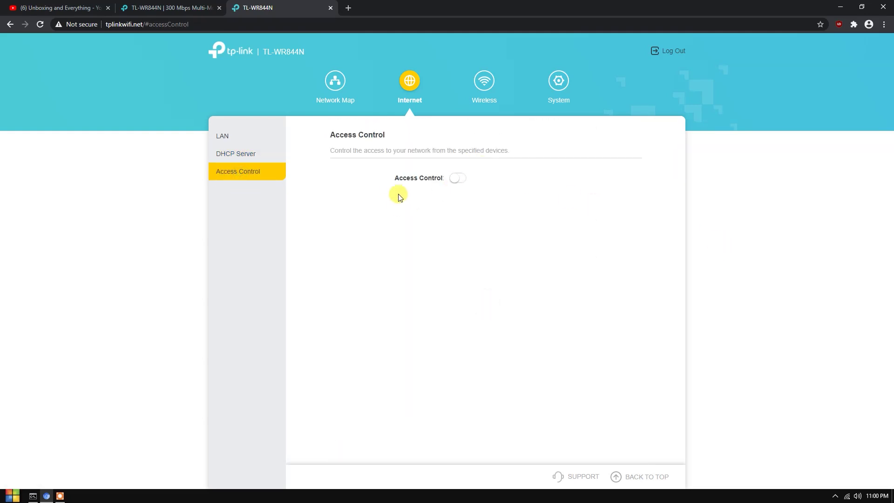
{"action": "left_click", "coordinate": [484, 81]}
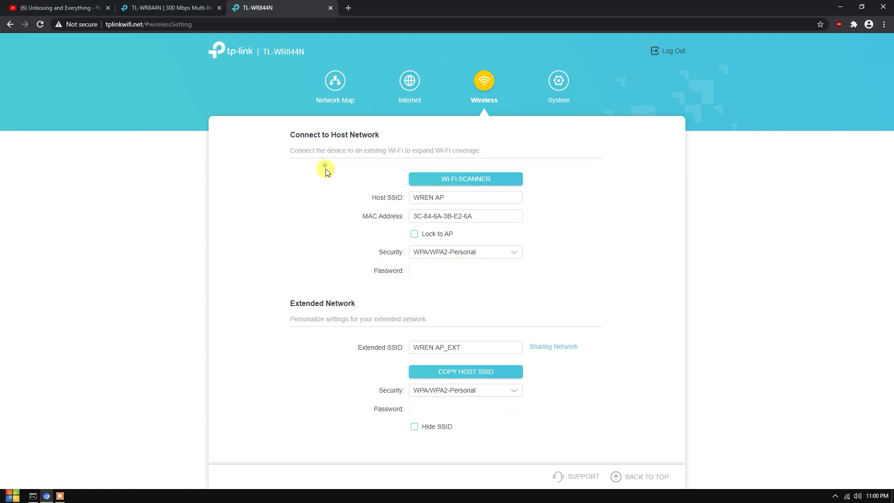
{"action": "left_click_drag", "start_coordinate": [286, 132], "coordinate": [551, 285]}
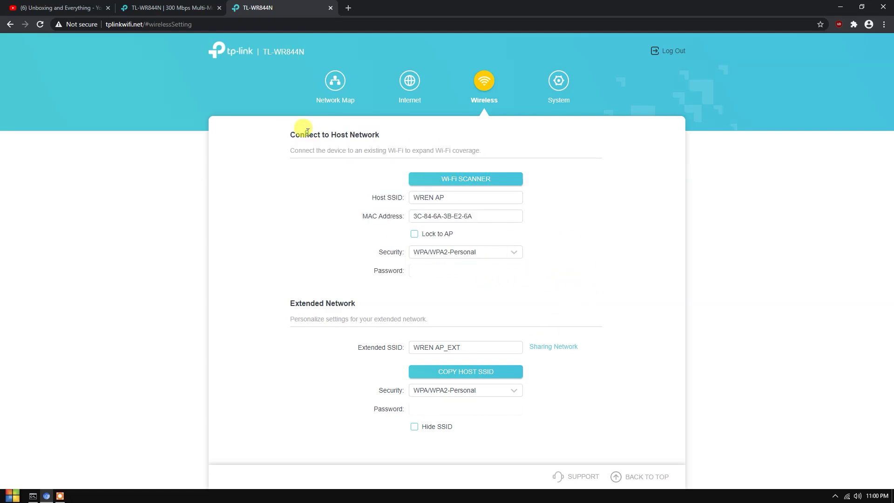
{"action": "left_click_drag", "start_coordinate": [300, 127], "coordinate": [421, 133]}
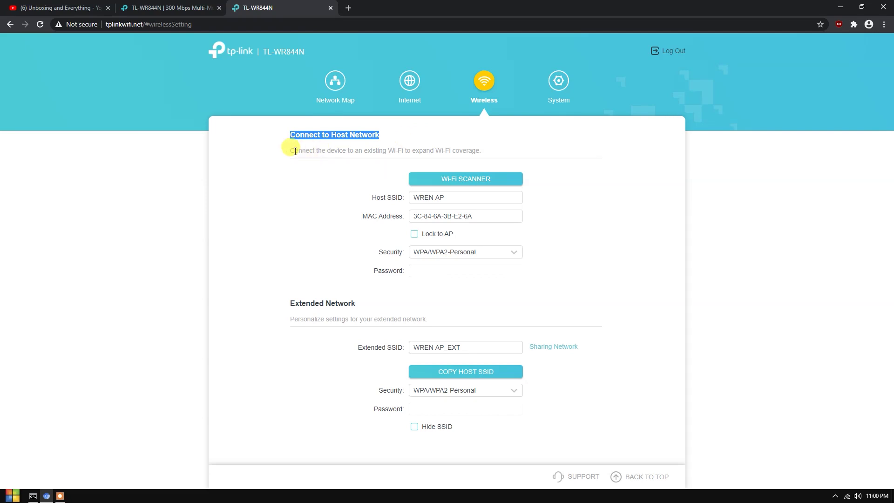
{"action": "left_click", "coordinate": [304, 219]}
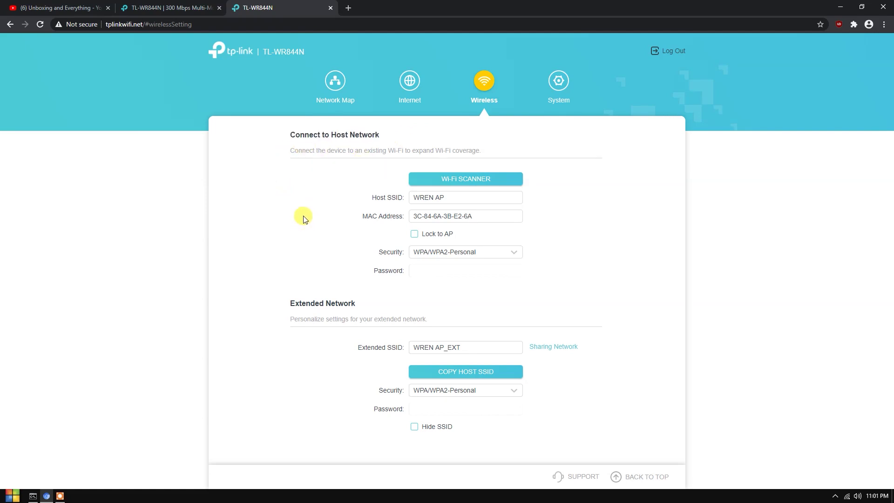
{"action": "left_click_drag", "start_coordinate": [379, 273], "coordinate": [516, 284]}
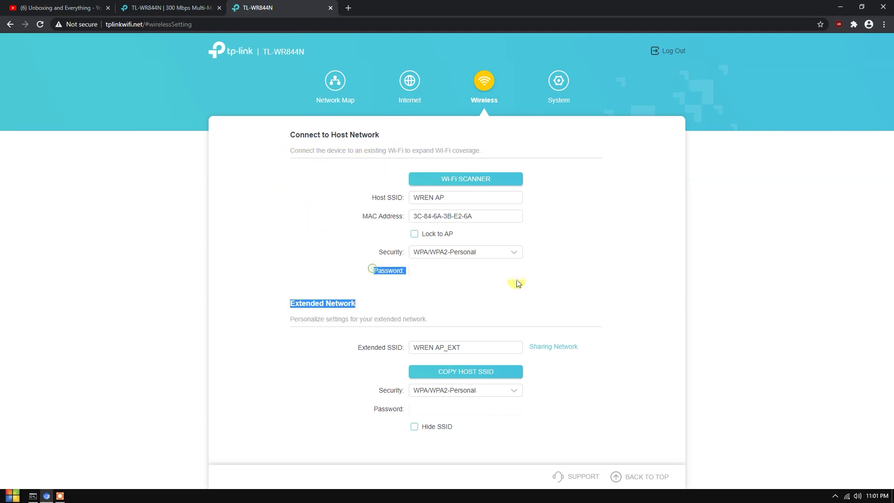
{"action": "left_click", "coordinate": [503, 282]}
{"action": "left_click_drag", "start_coordinate": [292, 300], "coordinate": [406, 301]}
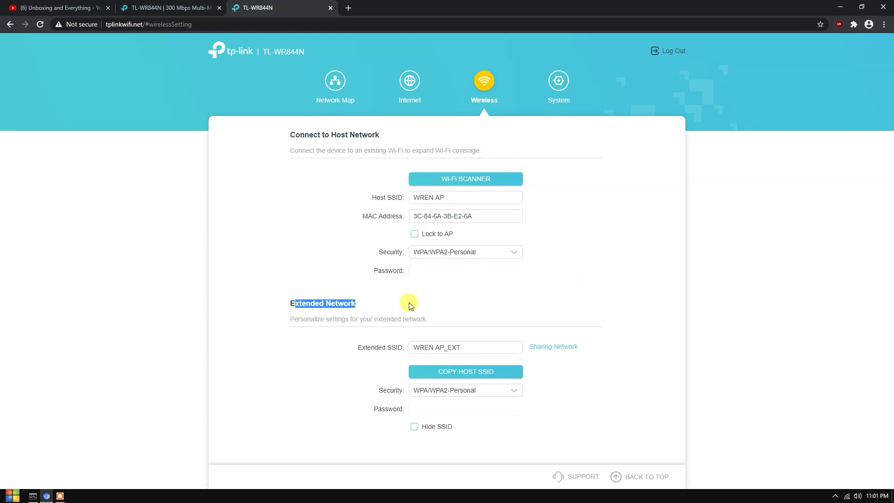
{"action": "left_click", "coordinate": [410, 306]}
{"action": "left_click", "coordinate": [473, 352]}
{"action": "left_click_drag", "start_coordinate": [473, 353], "coordinate": [394, 345]}
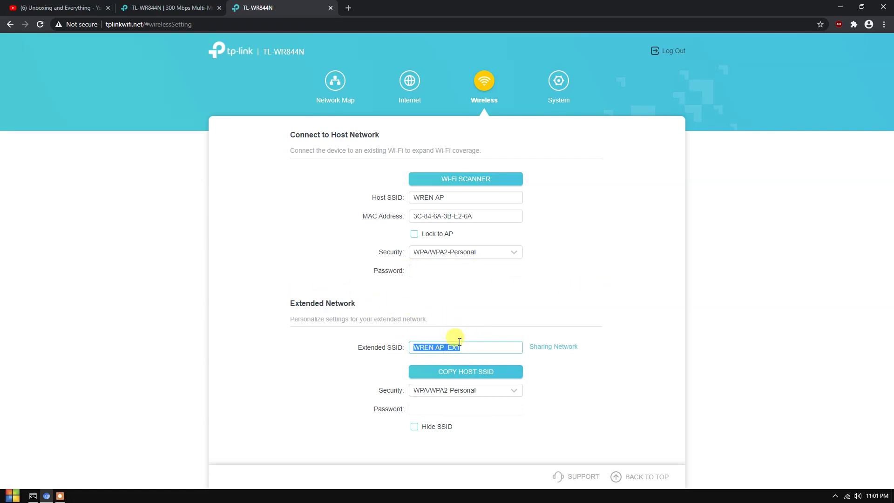
{"action": "left_click", "coordinate": [673, 334]}
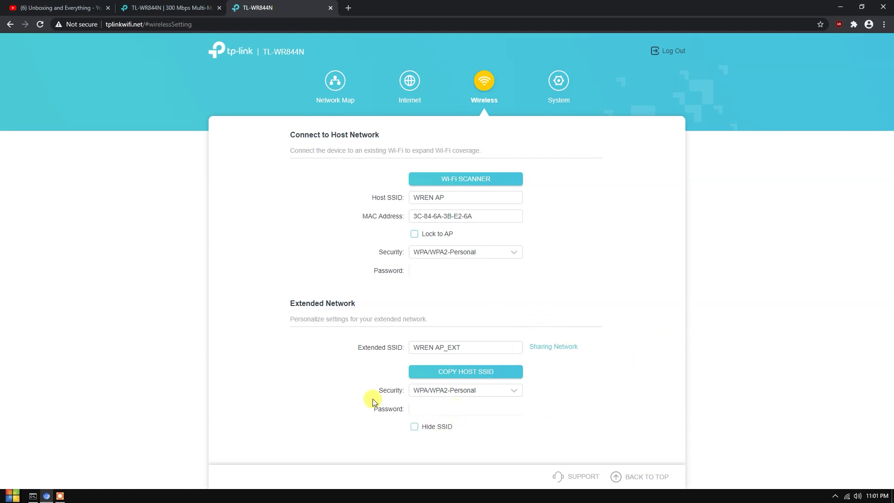
{"action": "left_click_drag", "start_coordinate": [373, 402], "coordinate": [334, 194]}
{"action": "left_click", "coordinate": [315, 181]}
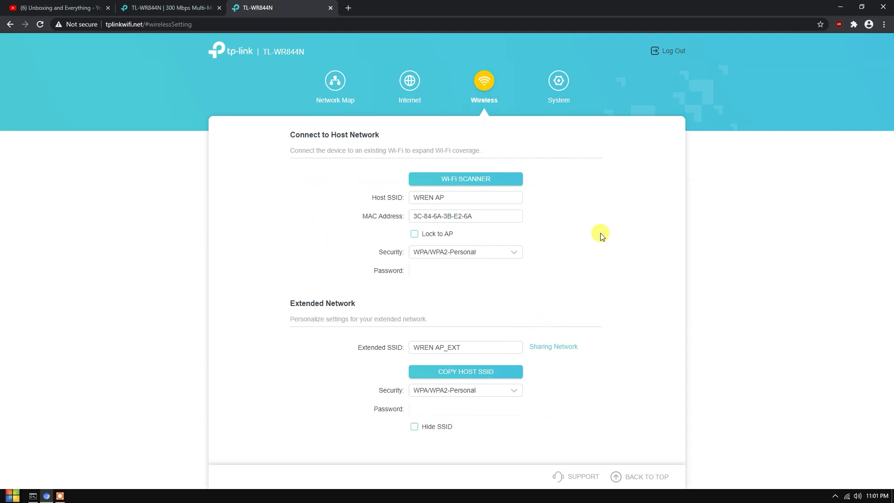
- View Operation Mode, Firmware Upgrade, Backup & Restore, Administration and System Log, then return to Network Map
{"action": "left_click", "coordinate": [558, 81]}
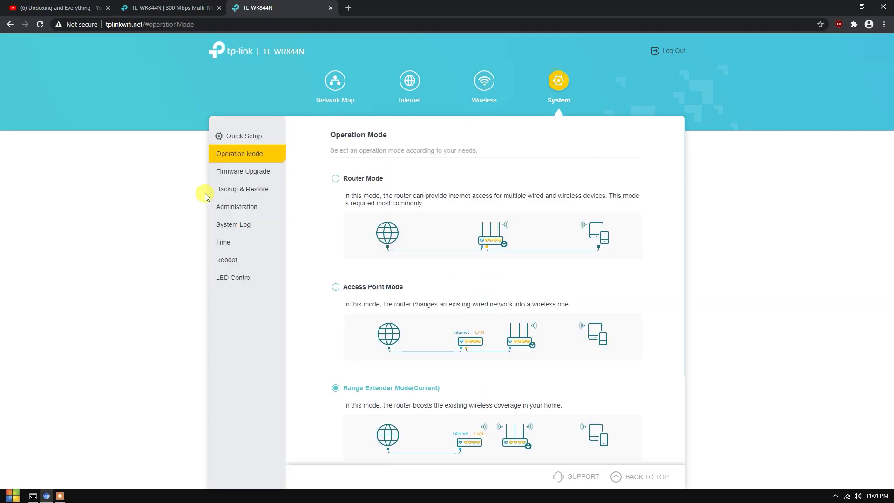
{"action": "left_click", "coordinate": [243, 169]}
{"action": "left_click", "coordinate": [251, 195]}
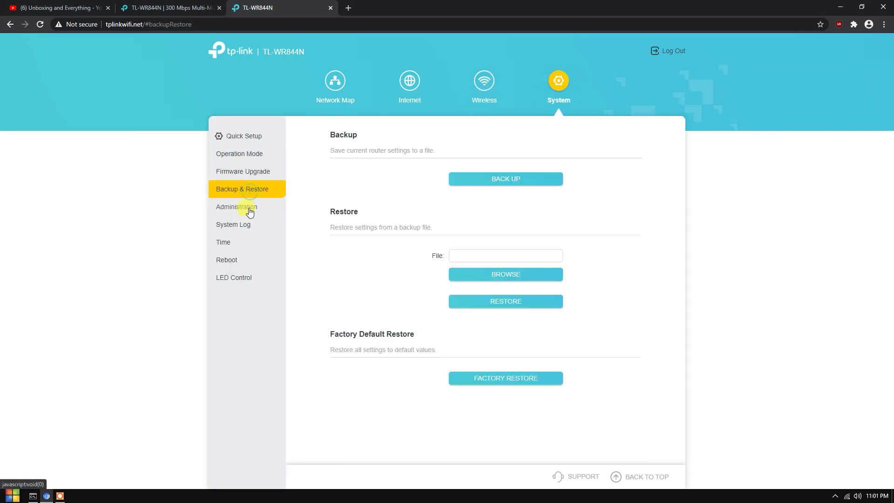
{"action": "left_click", "coordinate": [231, 208]}
{"action": "left_click", "coordinate": [251, 227]}
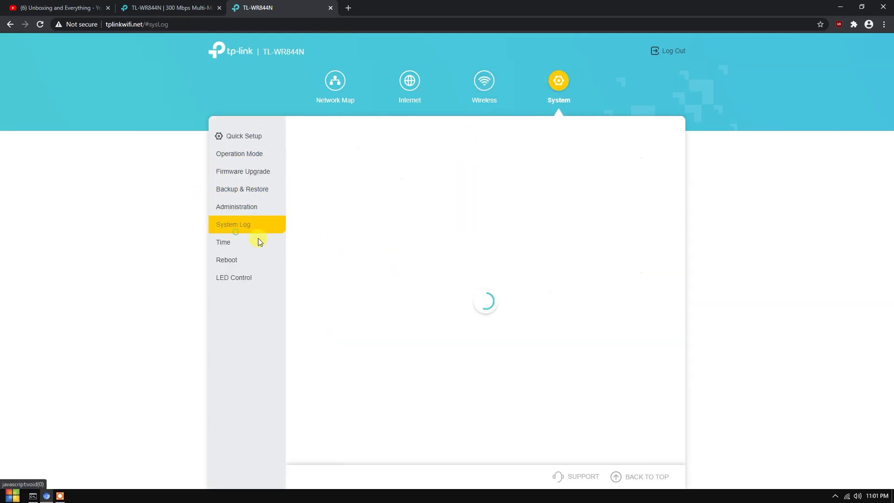
{"action": "left_click", "coordinate": [229, 247]}
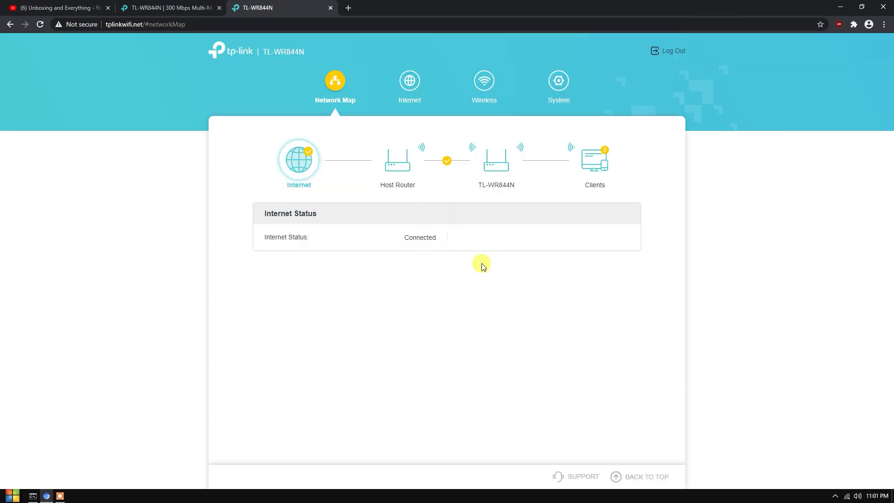
- Switch to the Unboxing and Everything YouTube tab and highlight its channel title and subscriber count
{"action": "key", "text": "ctrl+1"}
{"action": "left_click_drag", "start_coordinate": [376, 209], "coordinate": [247, 201]}
{"action": "left_click", "coordinate": [406, 211]}
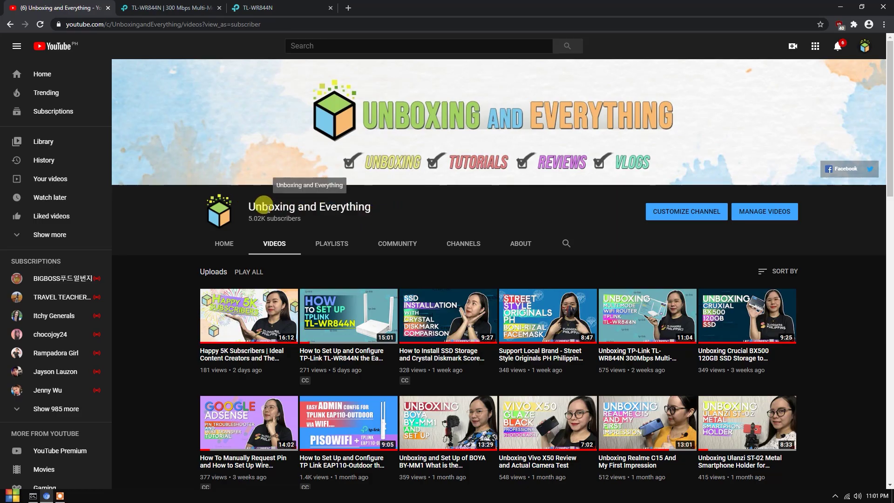
{"action": "triple_click", "coordinate": [253, 205]}
{"action": "left_click", "coordinate": [429, 207]}
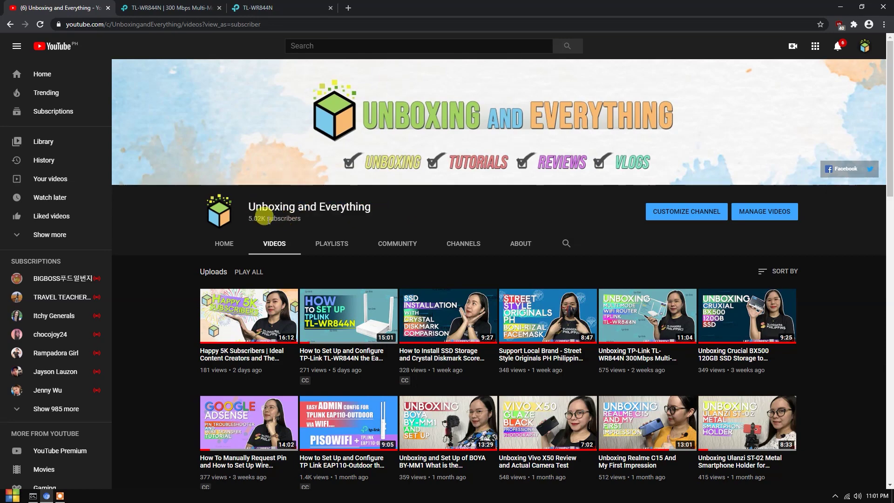
{"action": "triple_click", "coordinate": [265, 217]}
{"action": "left_click", "coordinate": [431, 210]}
{"action": "scroll", "coordinate": [381, 200], "scroll_direction": "down", "scroll_amount": 5}
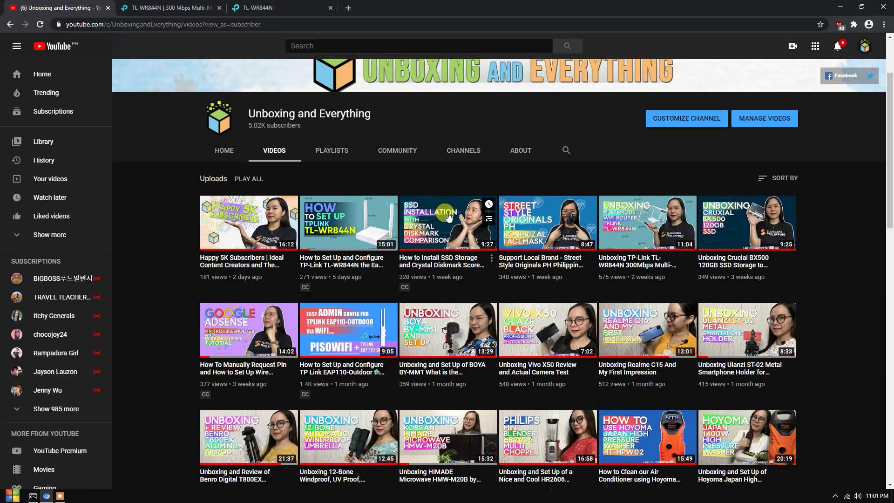
{"action": "scroll", "coordinate": [524, 280], "scroll_direction": "up", "scroll_amount": 5}
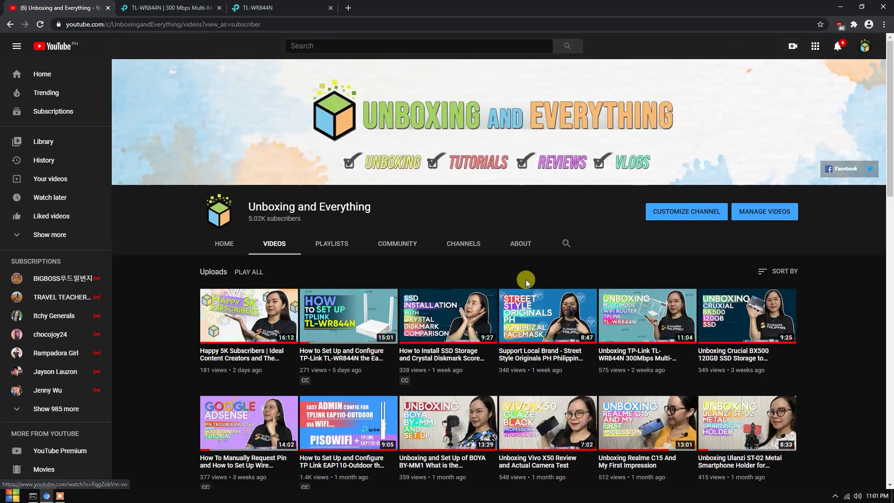
{"action": "triple_click", "coordinate": [259, 206]}
{"action": "left_click", "coordinate": [457, 204]}
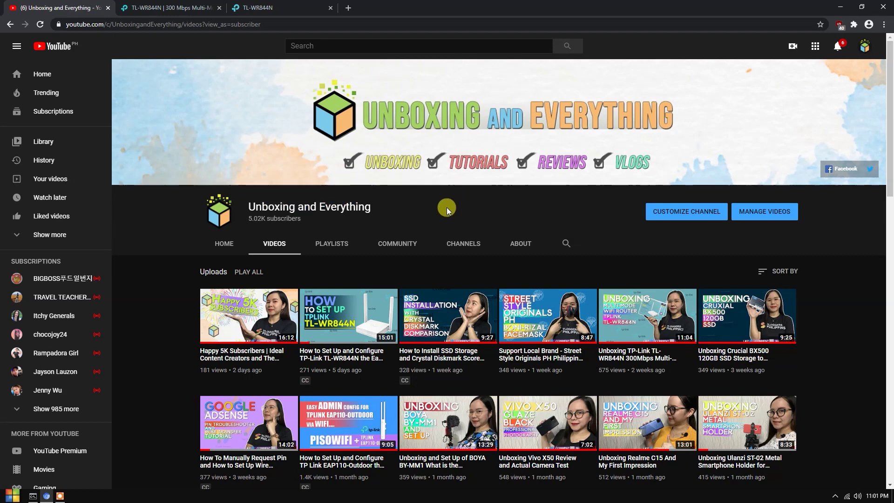